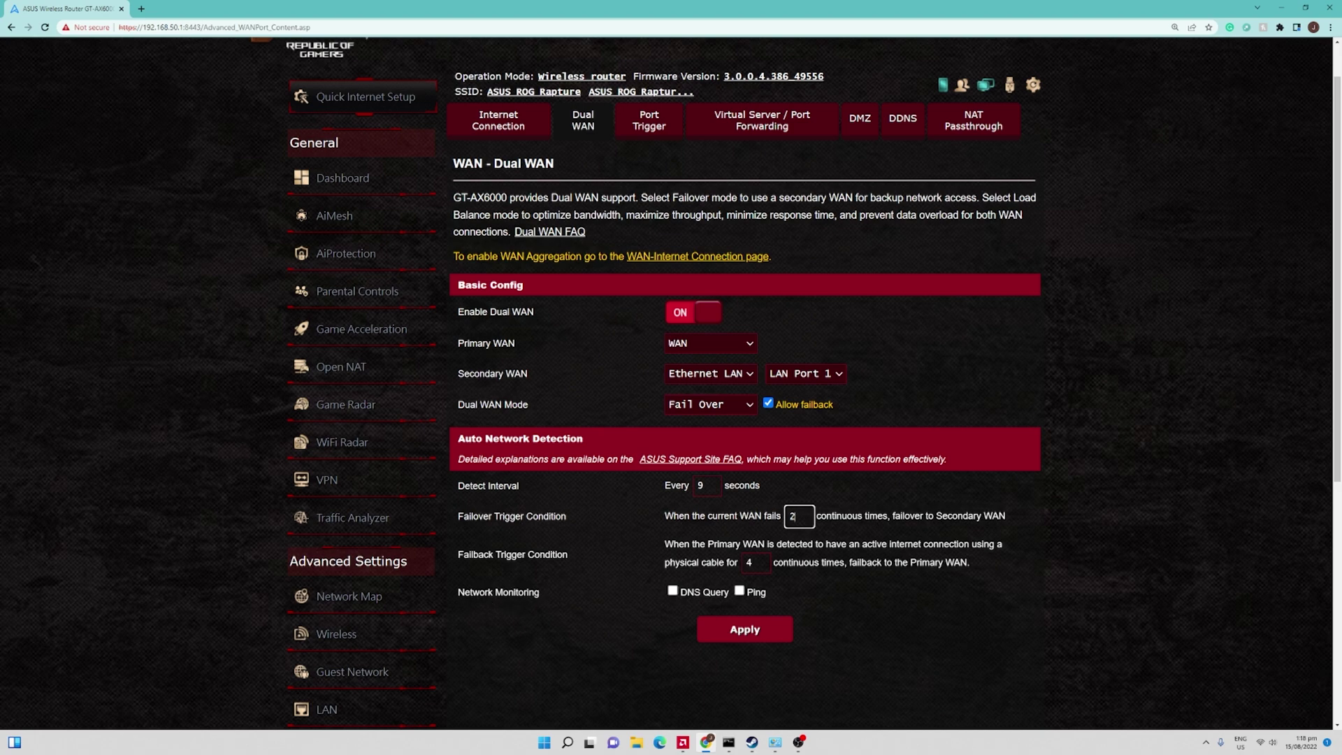
pyautogui.click(739, 592)
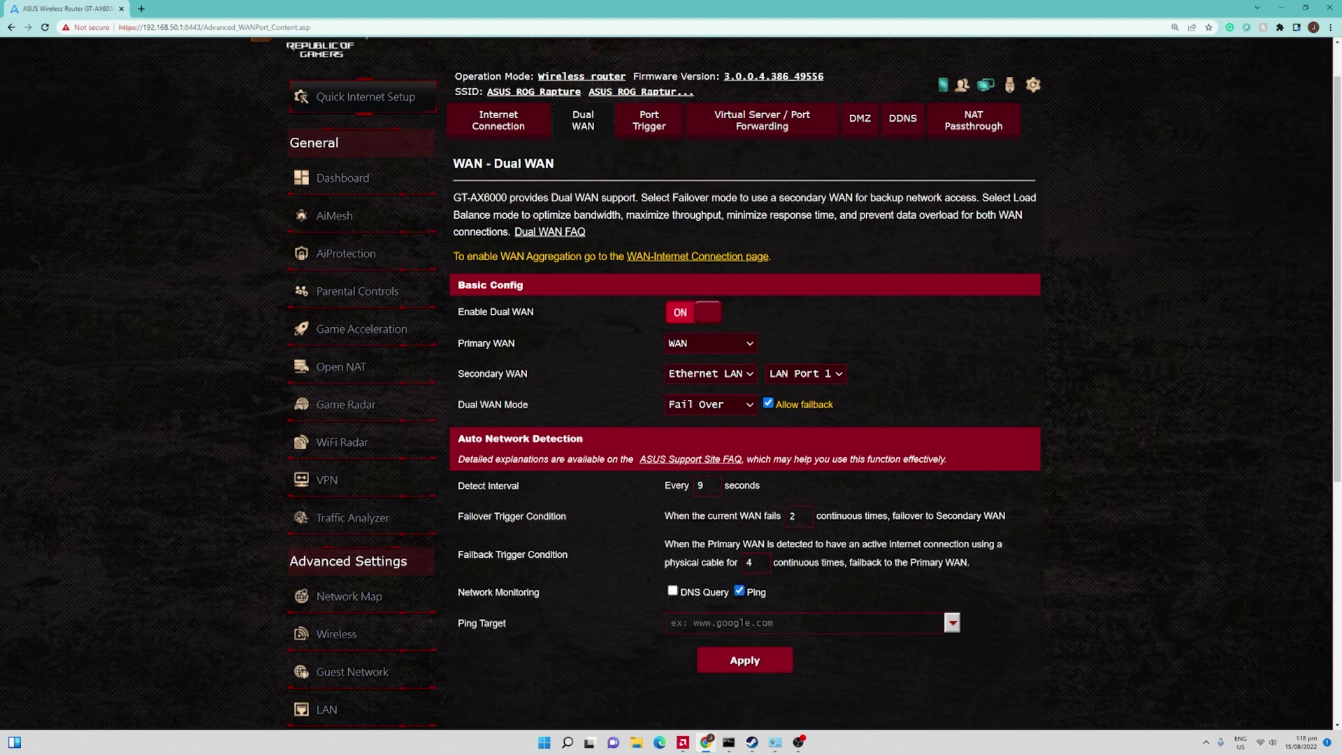
pyautogui.click(952, 623)
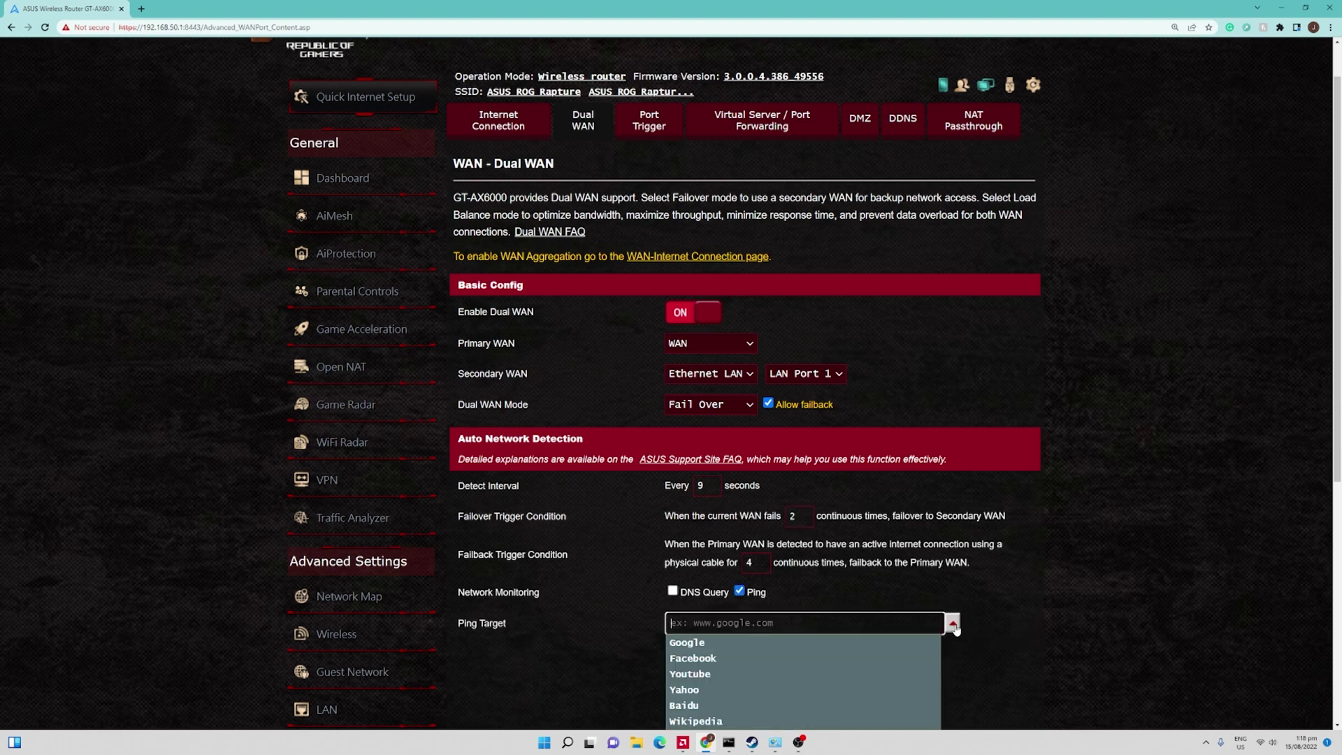
pyautogui.scroll(-1, 986, 559)
pyautogui.scroll(-1, 986, 559)
pyautogui.click(690, 538)
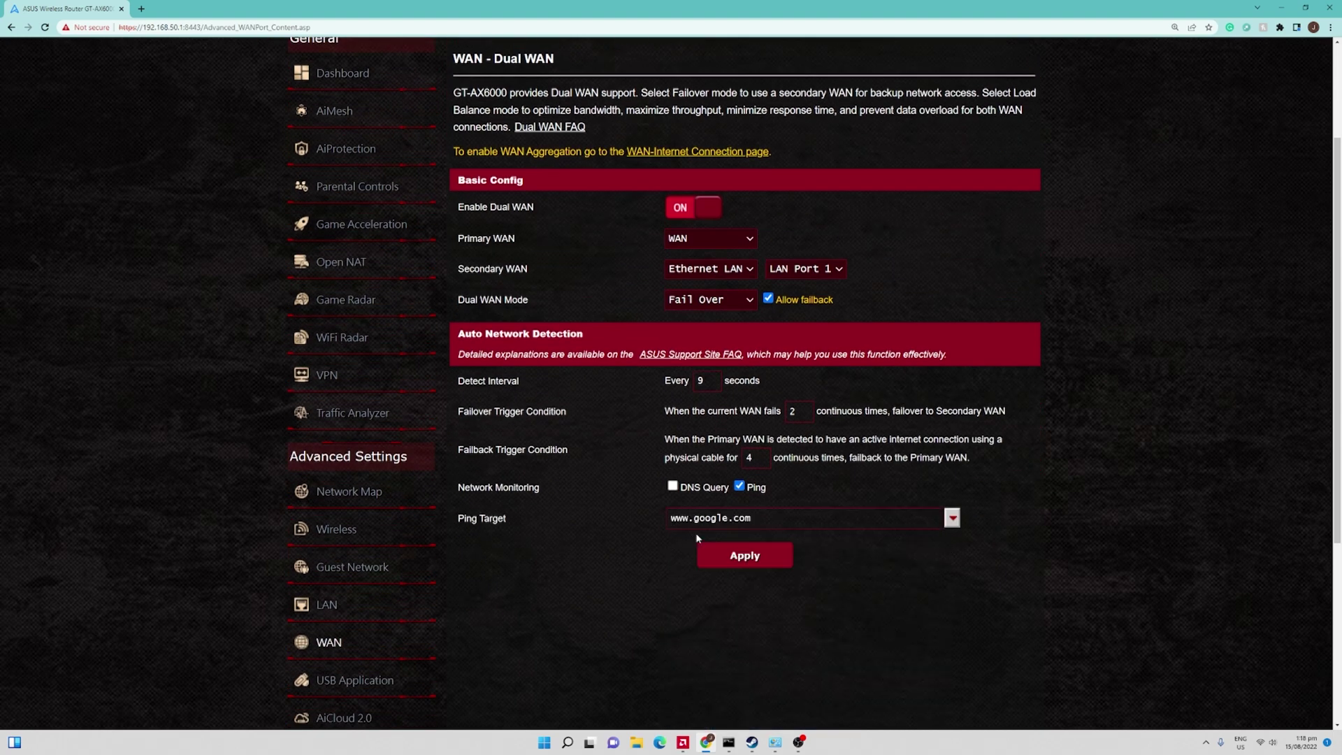
pyautogui.scroll(1, 840, 561)
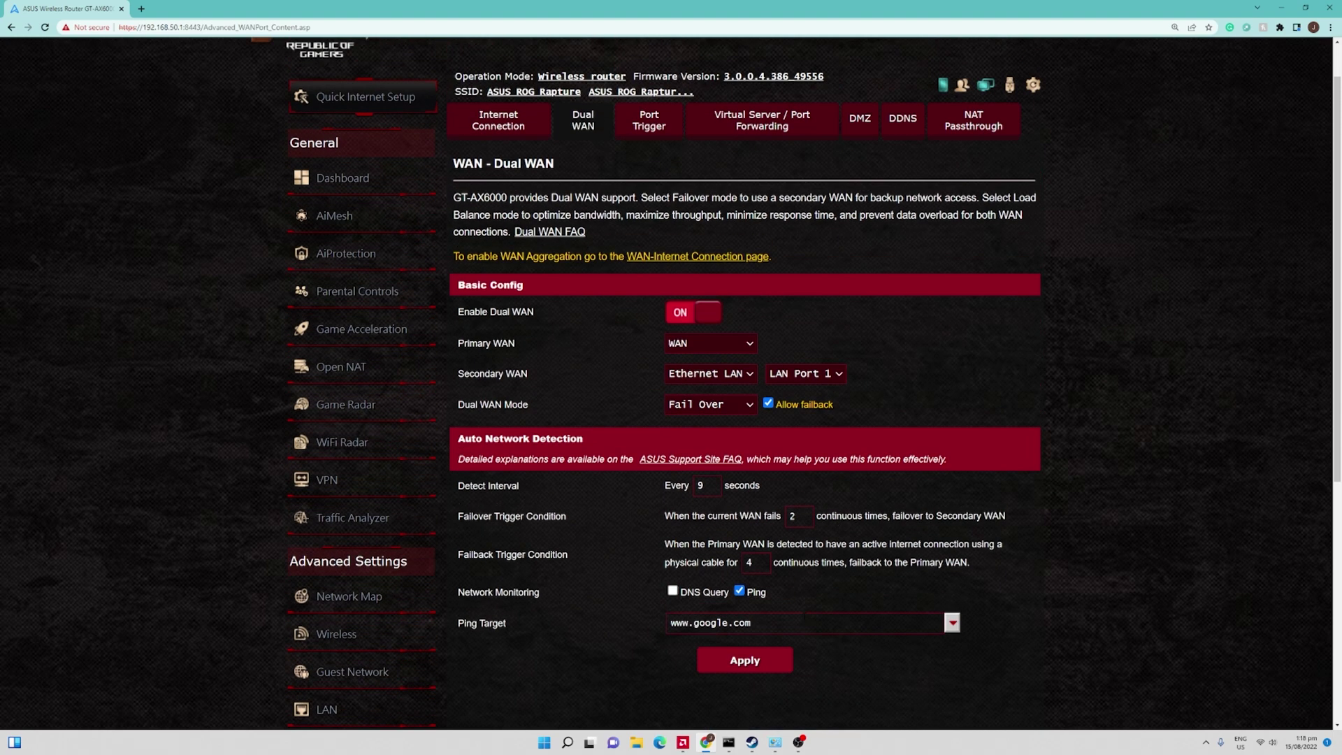
# - Apply the Dual WAN settings and accept the router reboot
pyautogui.click(775, 662)
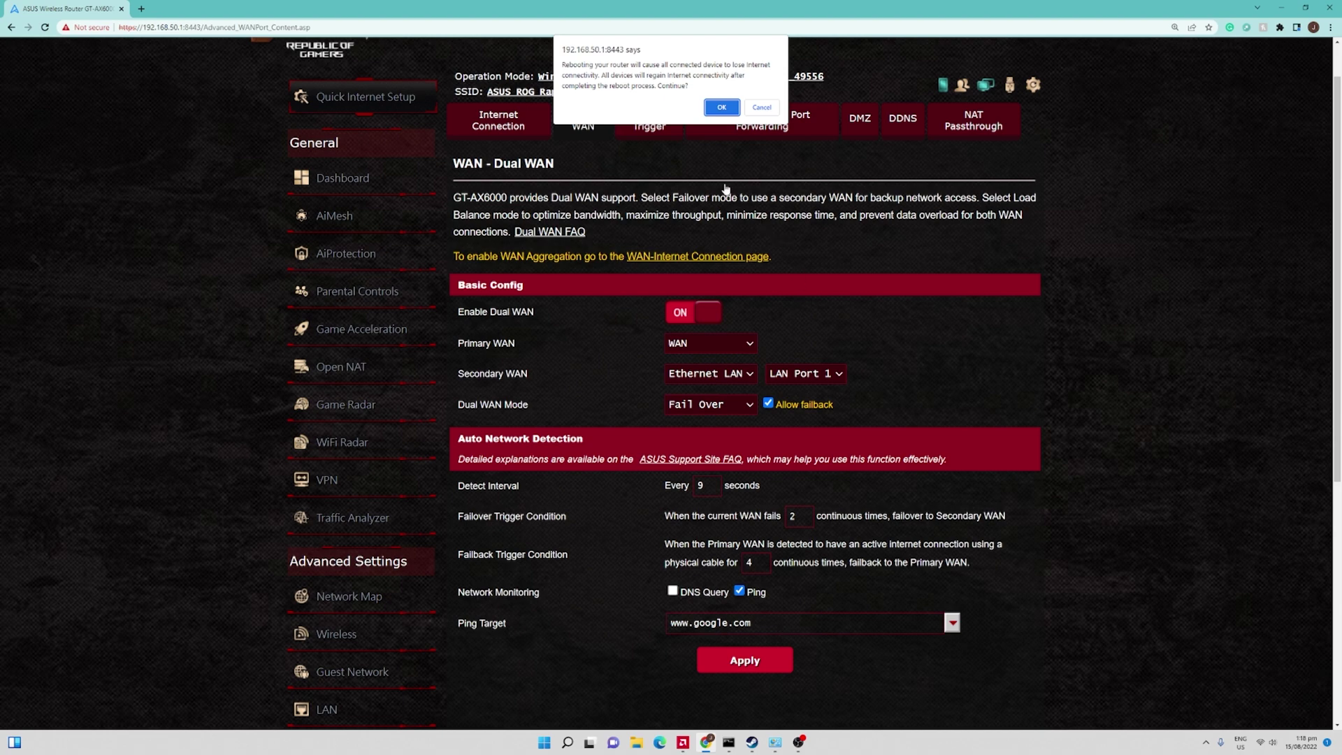
pyautogui.click(721, 108)
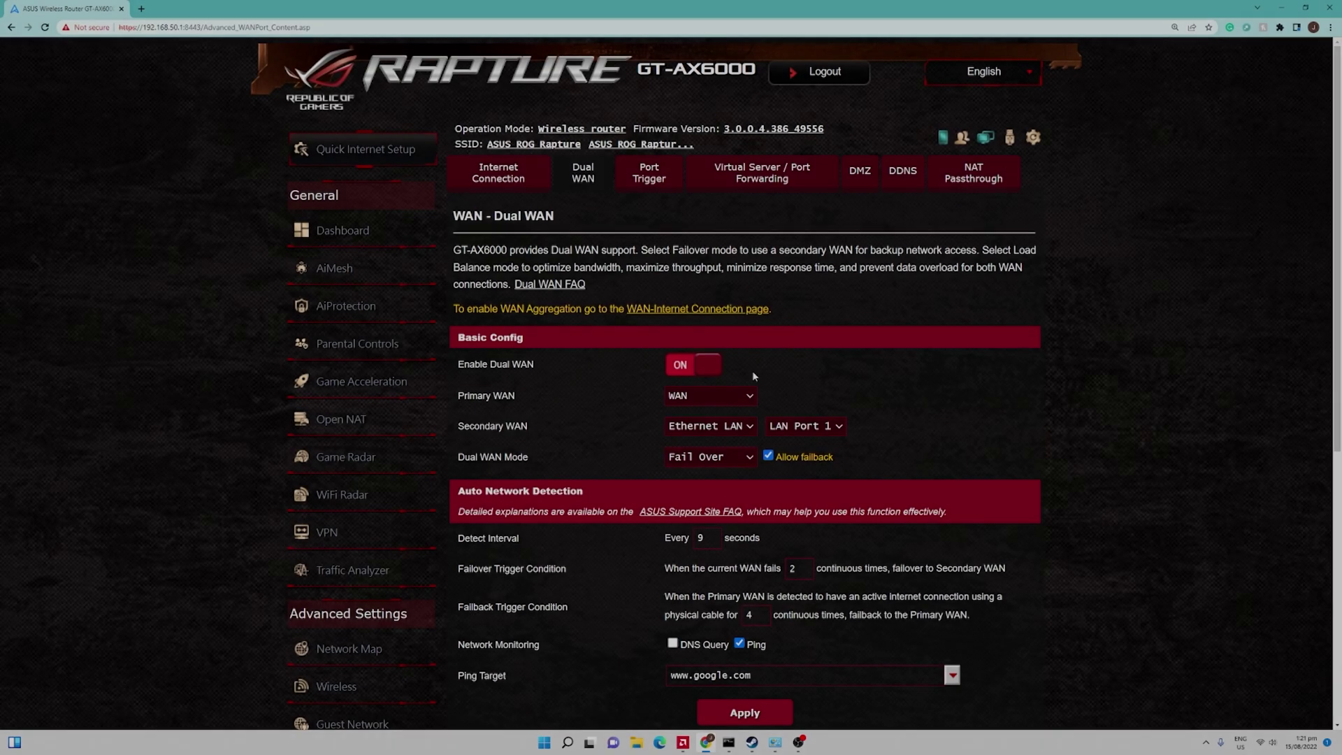
pyautogui.scroll(-1, 748, 378)
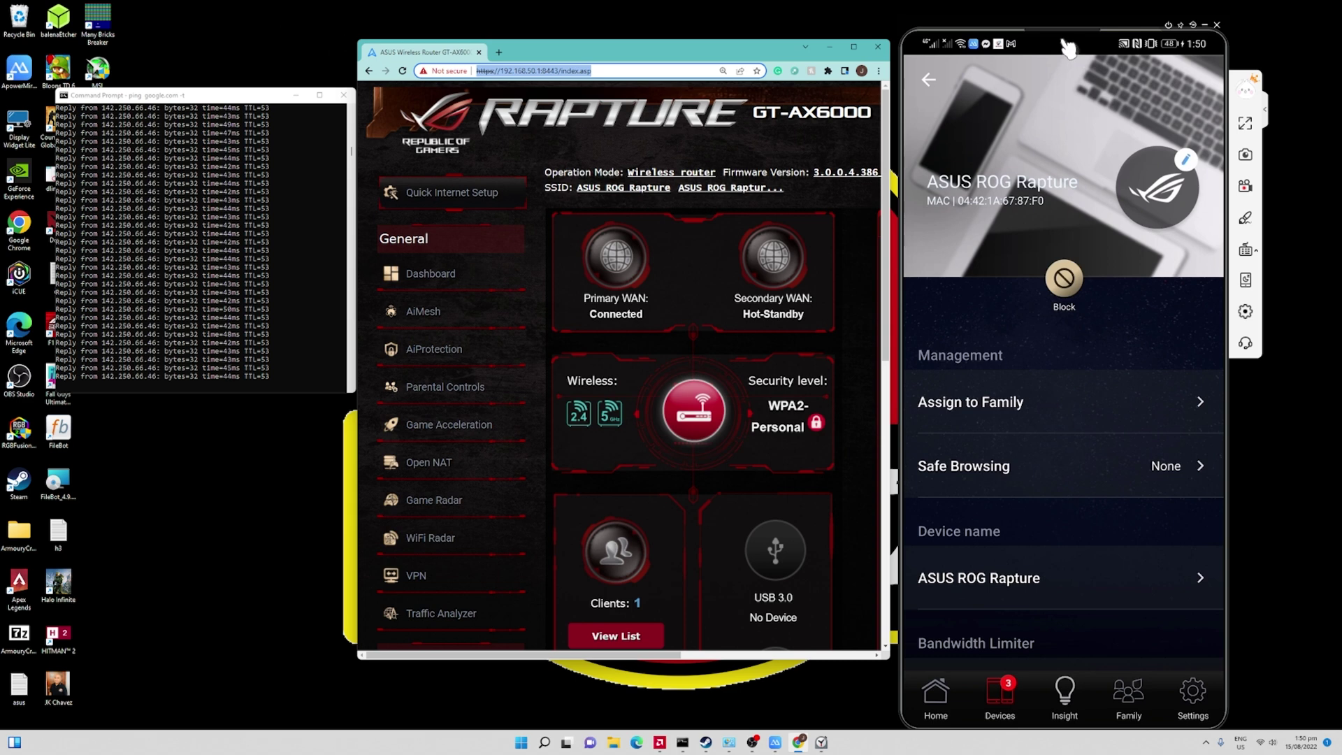
# - Show the device list in the mirrored phone's router app and reopen the ASUS ROG Rapture device page
pyautogui.click(928, 79)
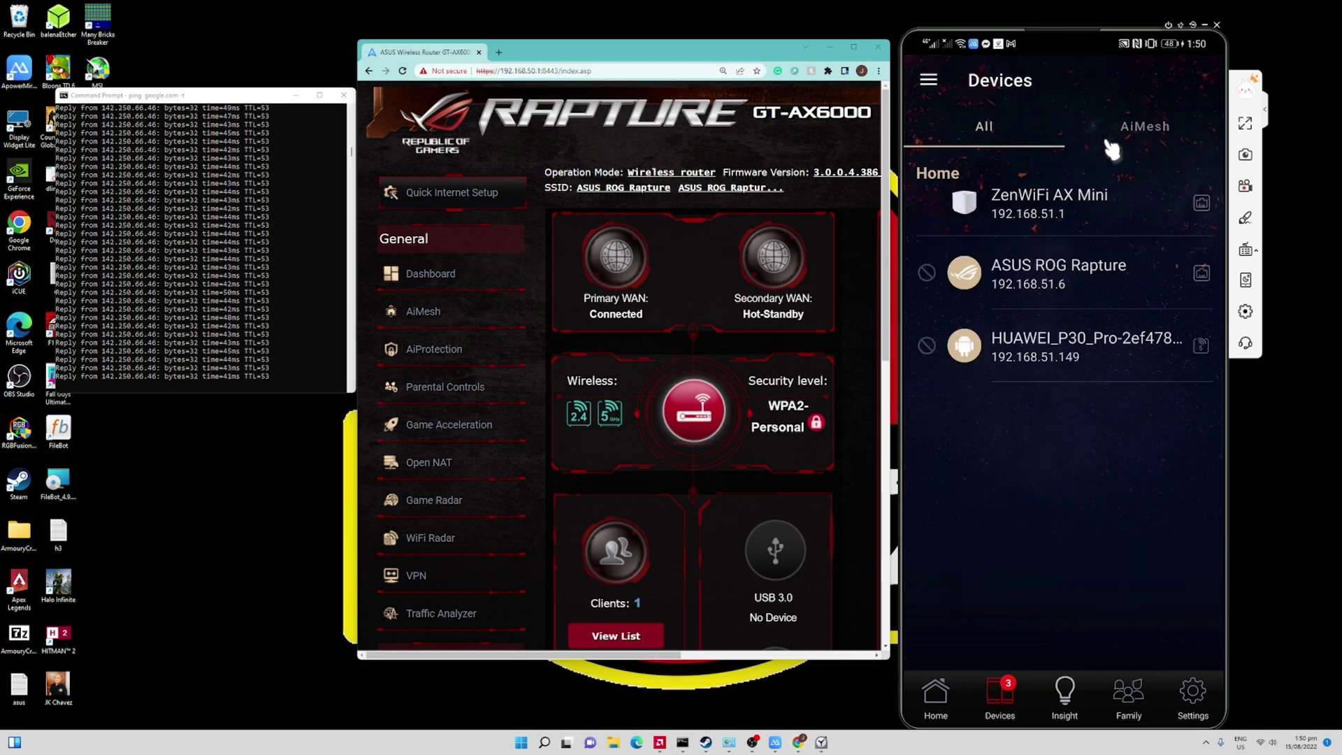
pyautogui.click(1090, 288)
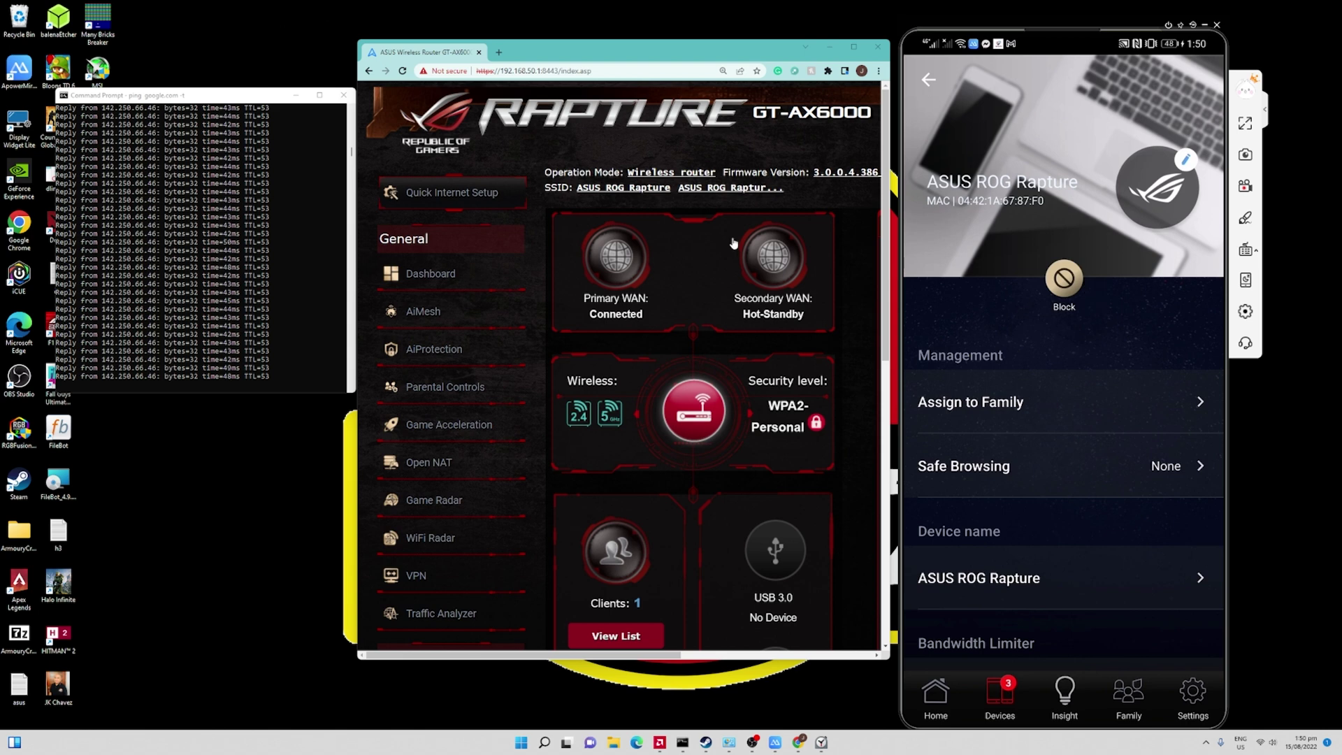
# - Load speedtest.net in a new Chrome window to check the ISP on the primary WAN, and put that window away
pyautogui.doubleClick(28, 235)
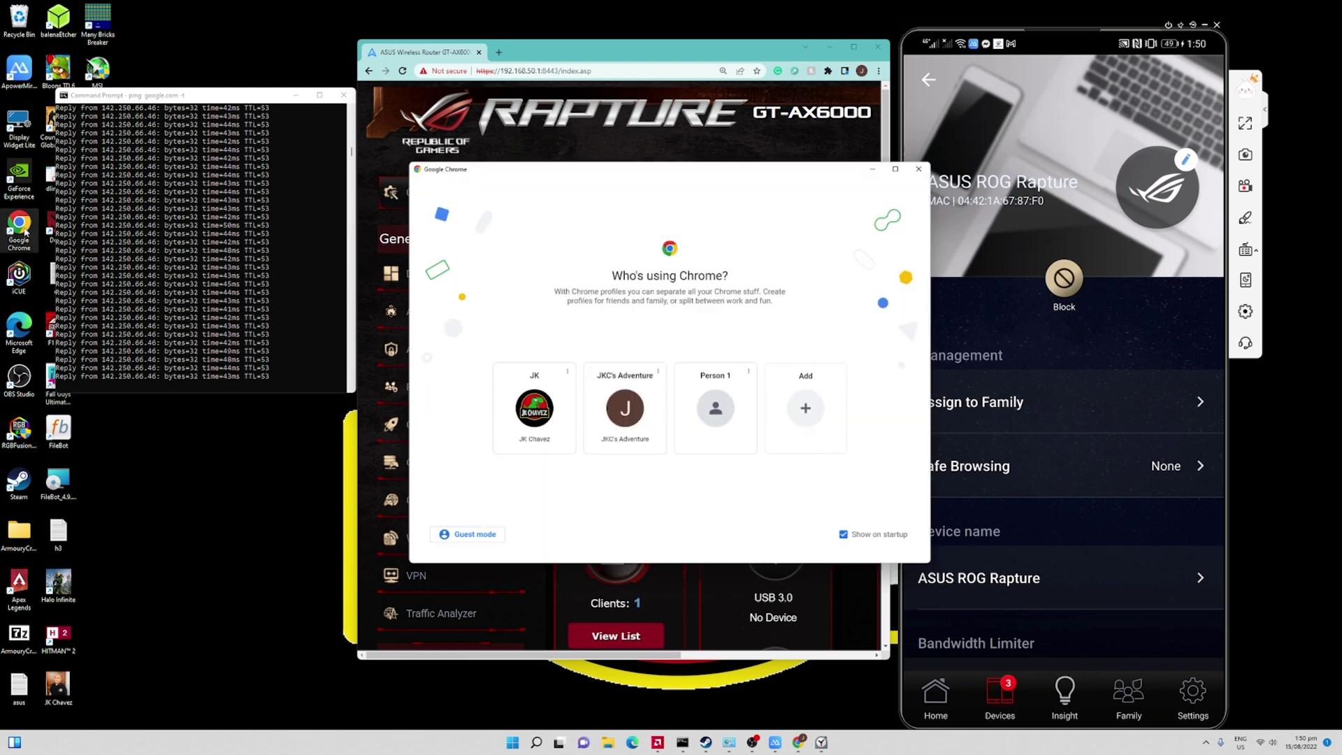
pyautogui.click(524, 415)
pyautogui.write('speedtest.net')
pyautogui.press('Return')
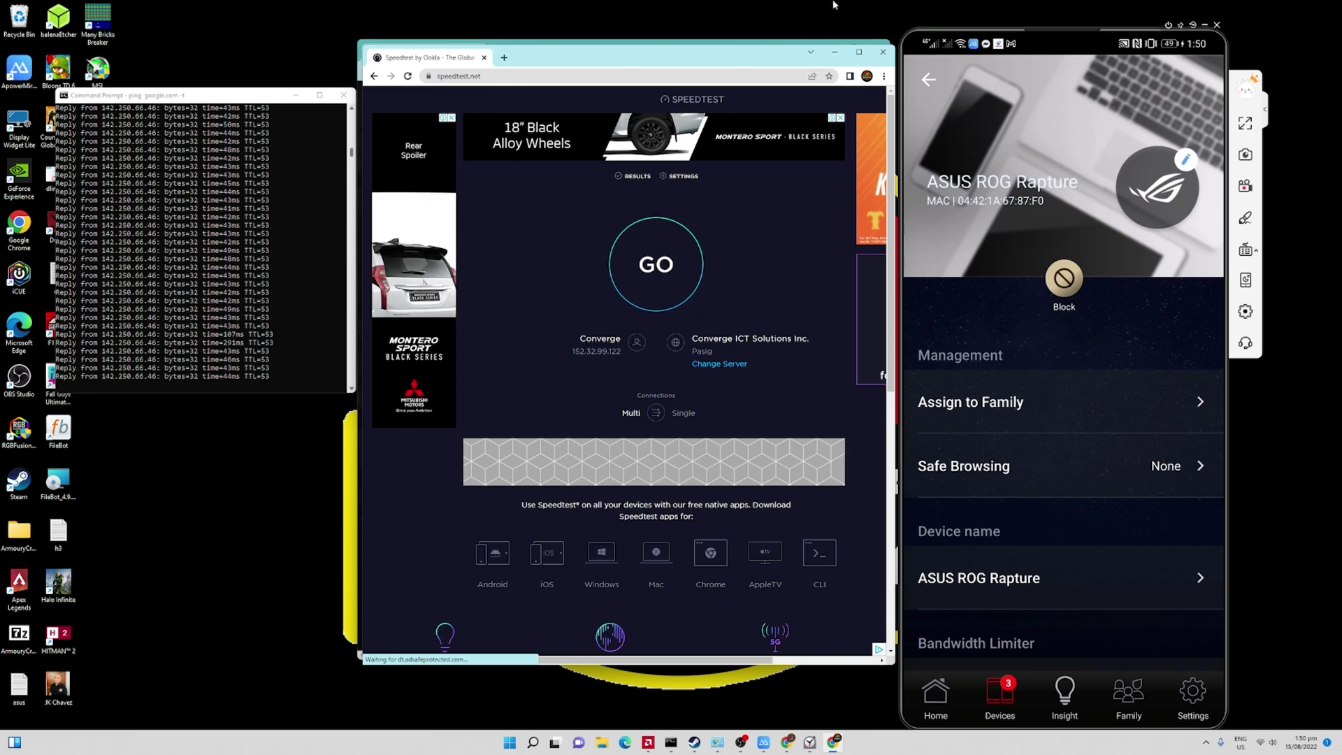
pyautogui.click(835, 52)
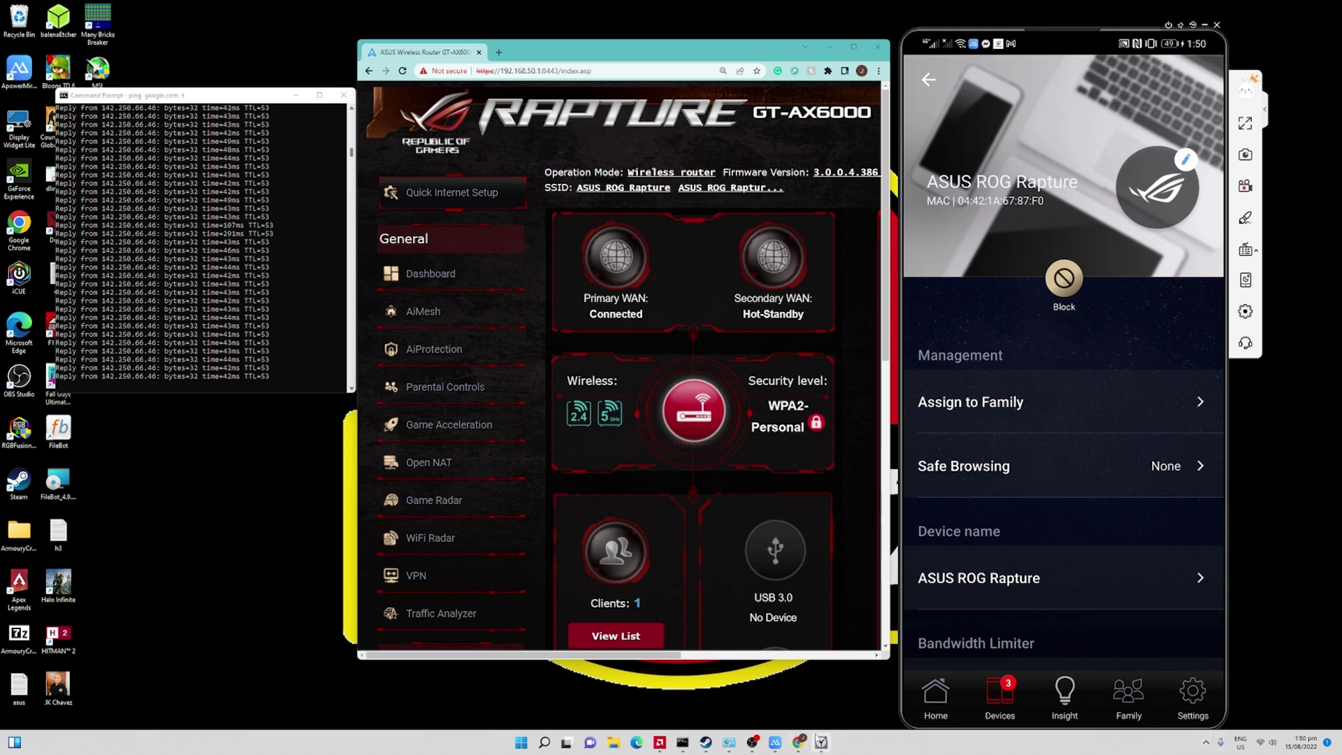
# - Switch to the Clock stopwatch and place it over the router page below the two WAN status icons
pyautogui.click(820, 741)
pyautogui.moveTo(1060, 273); pyautogui.dragTo(668, 258)
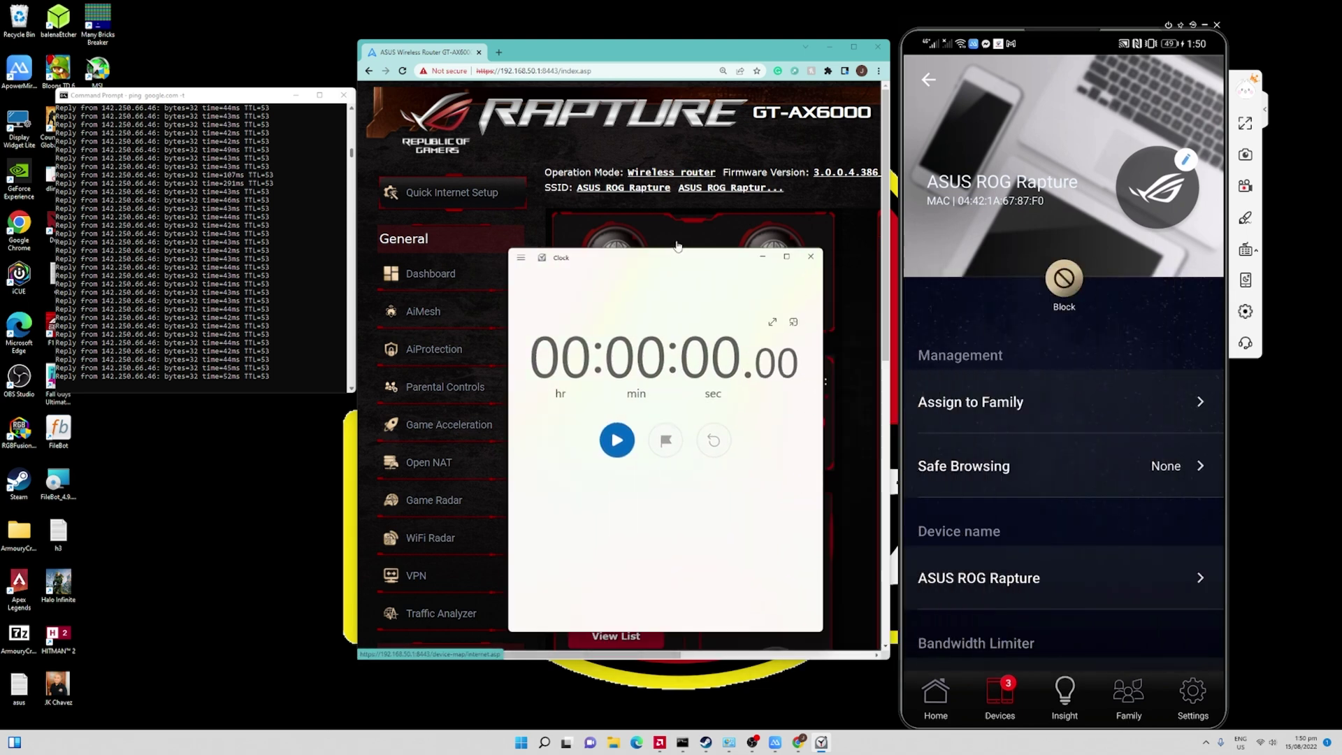
pyautogui.moveTo(694, 257); pyautogui.dragTo(739, 302)
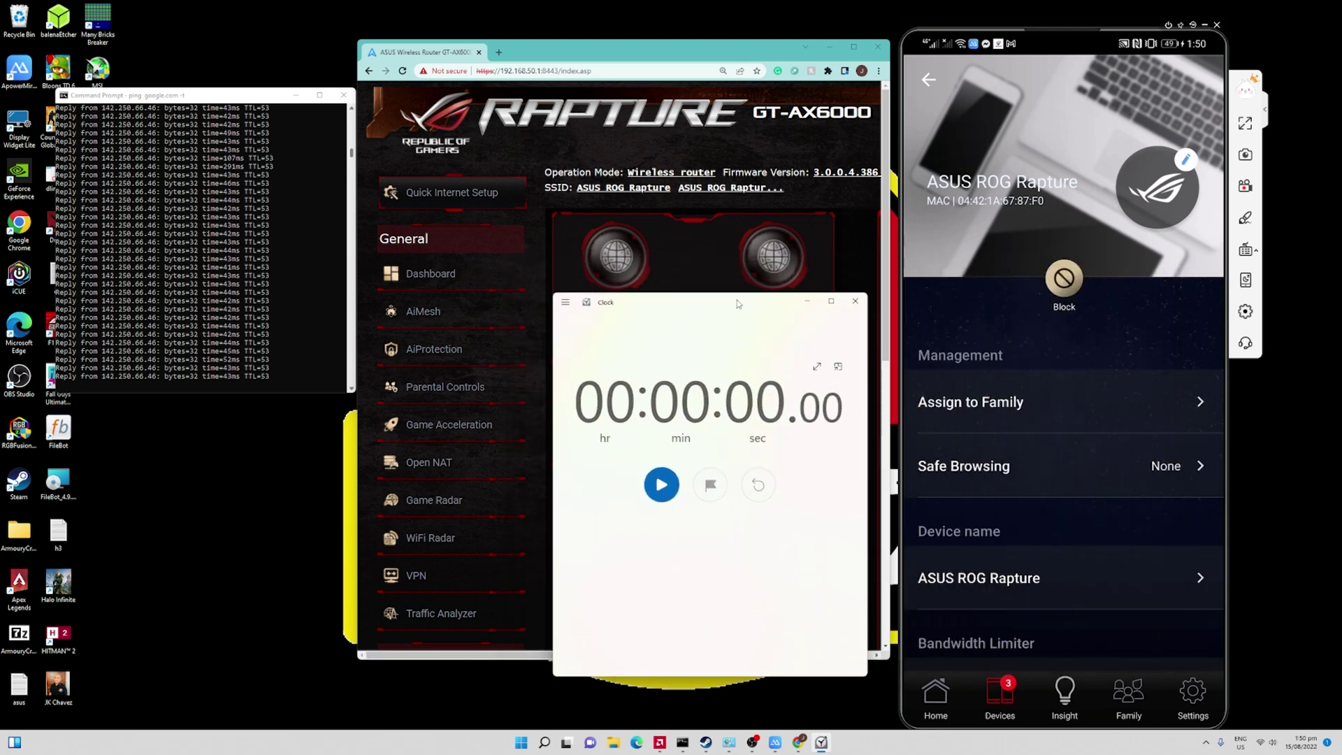
# - Block internet access for the ASUS ROG Rapture in the phone app and start the stopwatch
pyautogui.click(1064, 280)
pyautogui.click(1162, 416)
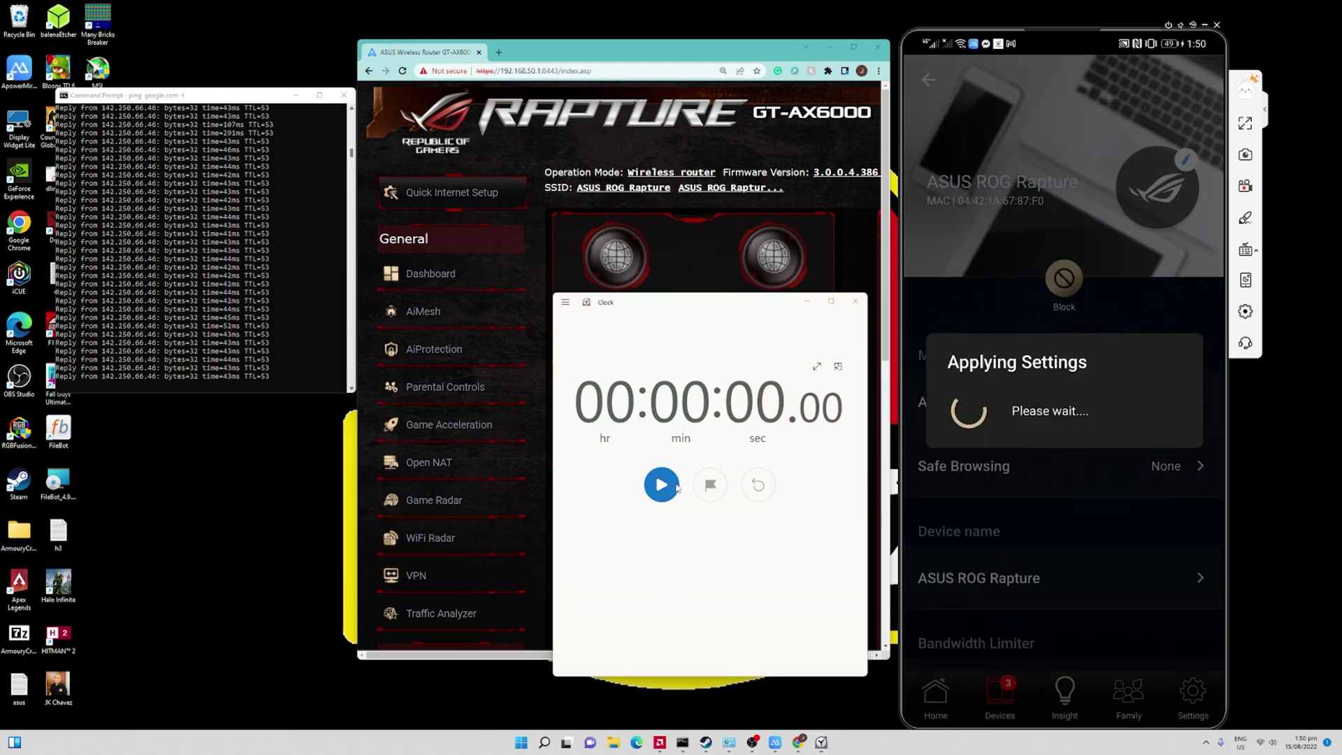
pyautogui.click(675, 486)
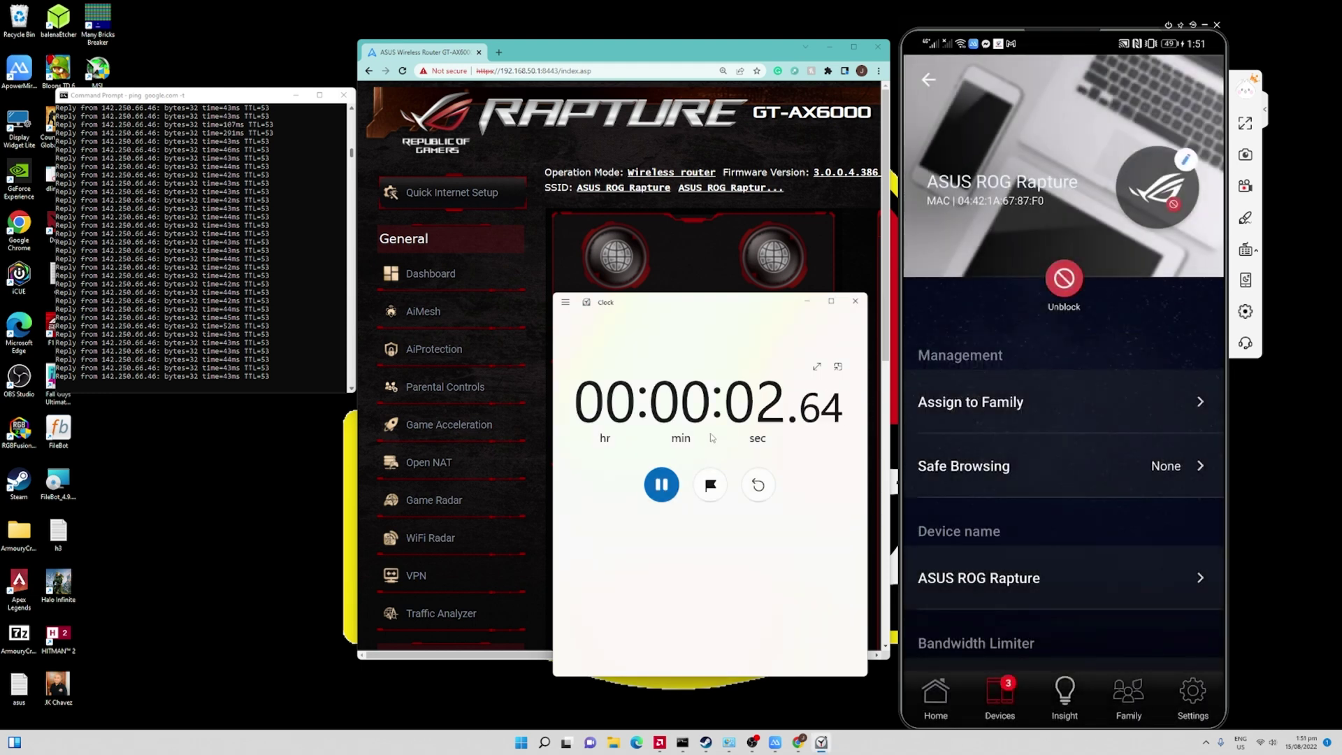
# - Move the stopwatch over the phone mirror, stop it once the secondary WAN has taken over, and minimize it
pyautogui.moveTo(633, 302); pyautogui.dragTo(982, 229)
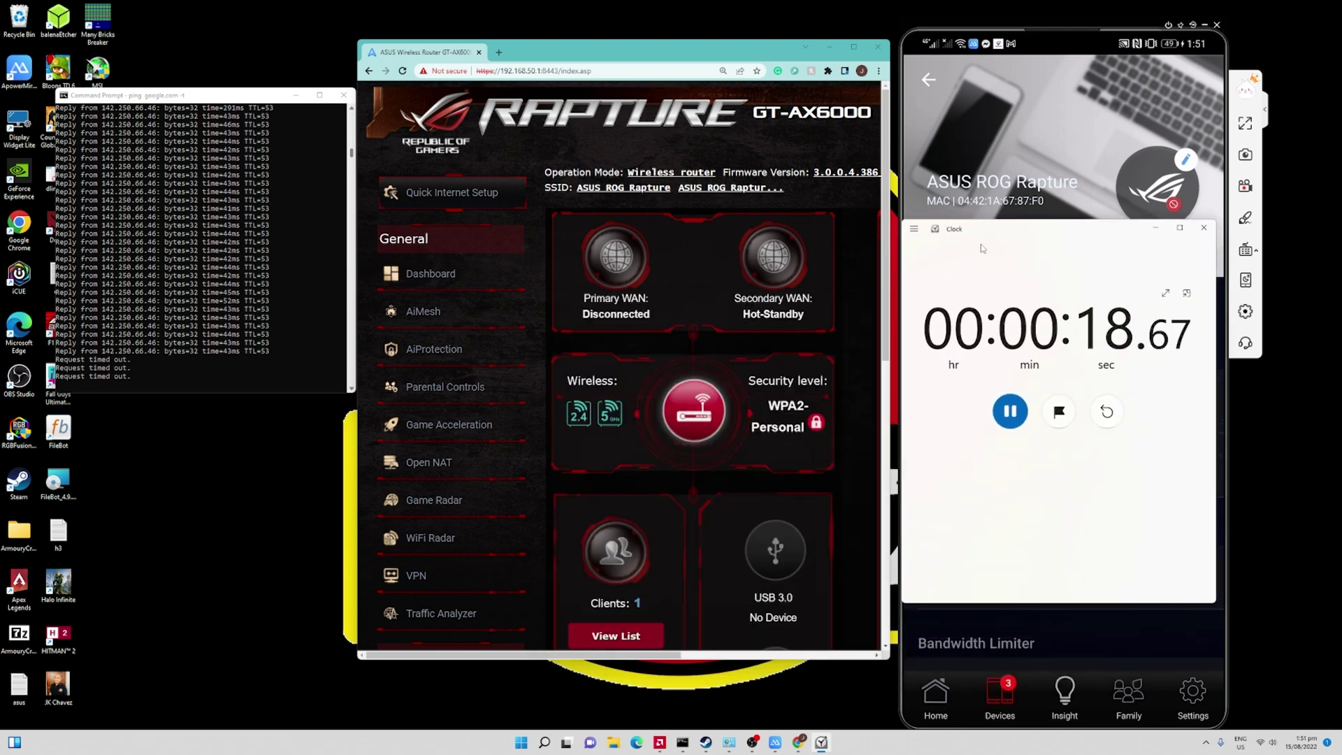
pyautogui.click(1009, 414)
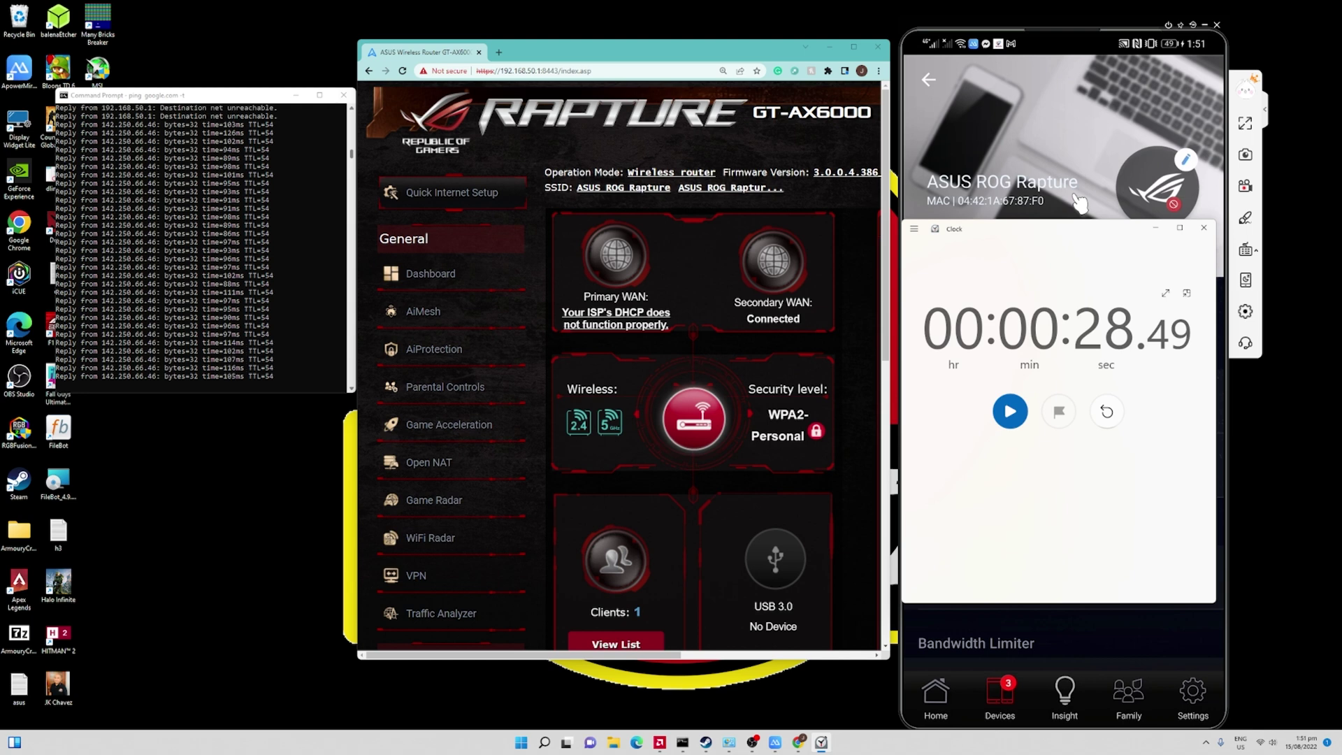
pyautogui.click(1155, 228)
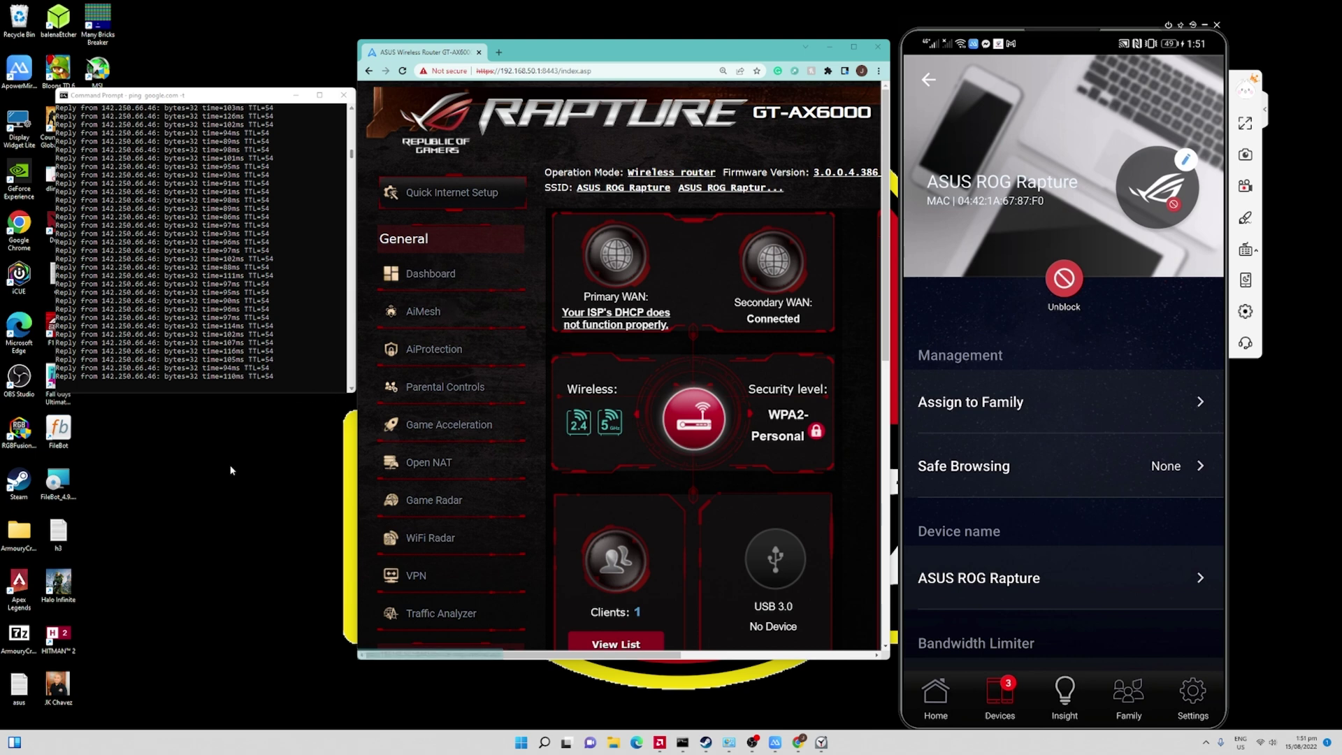
# - Load speedtest.net in a new Chrome window to check the ISP used after failover, and close the window
pyautogui.doubleClick(19, 224)
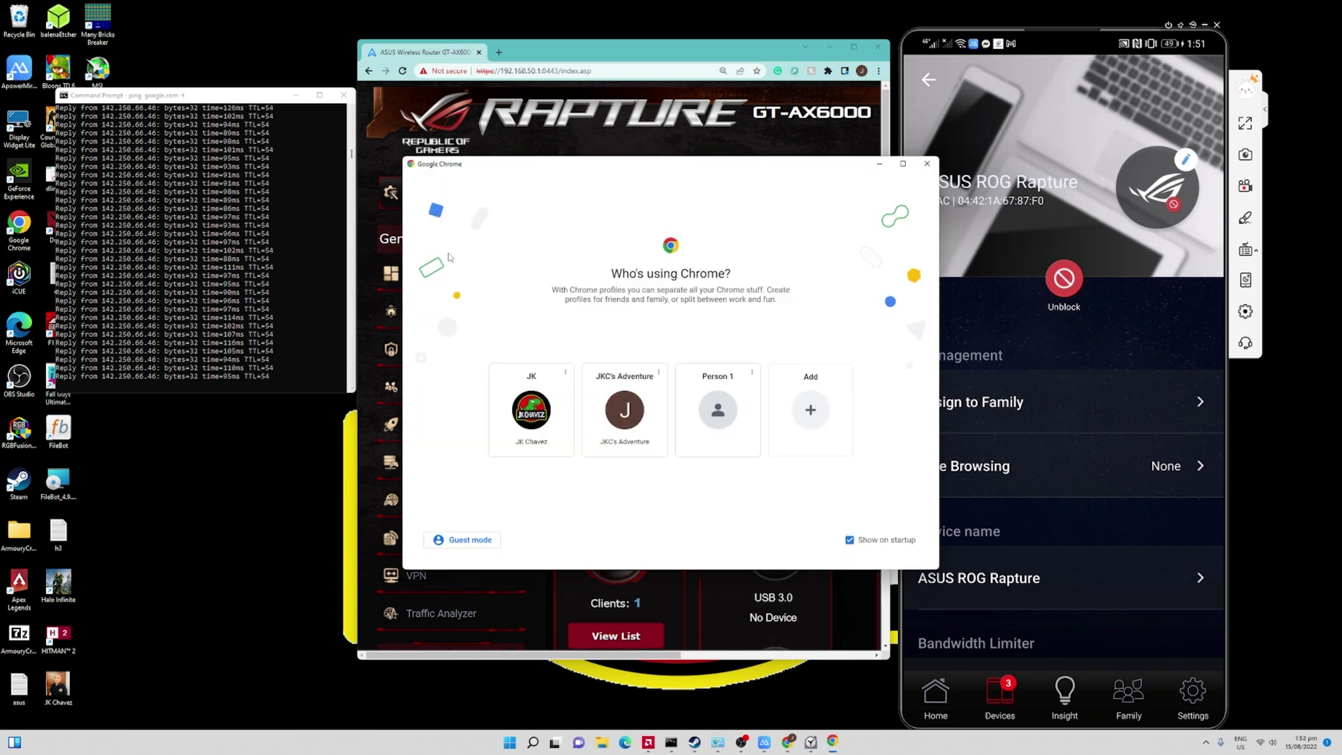
pyautogui.click(531, 410)
pyautogui.write('spee')
pyautogui.press('Return')
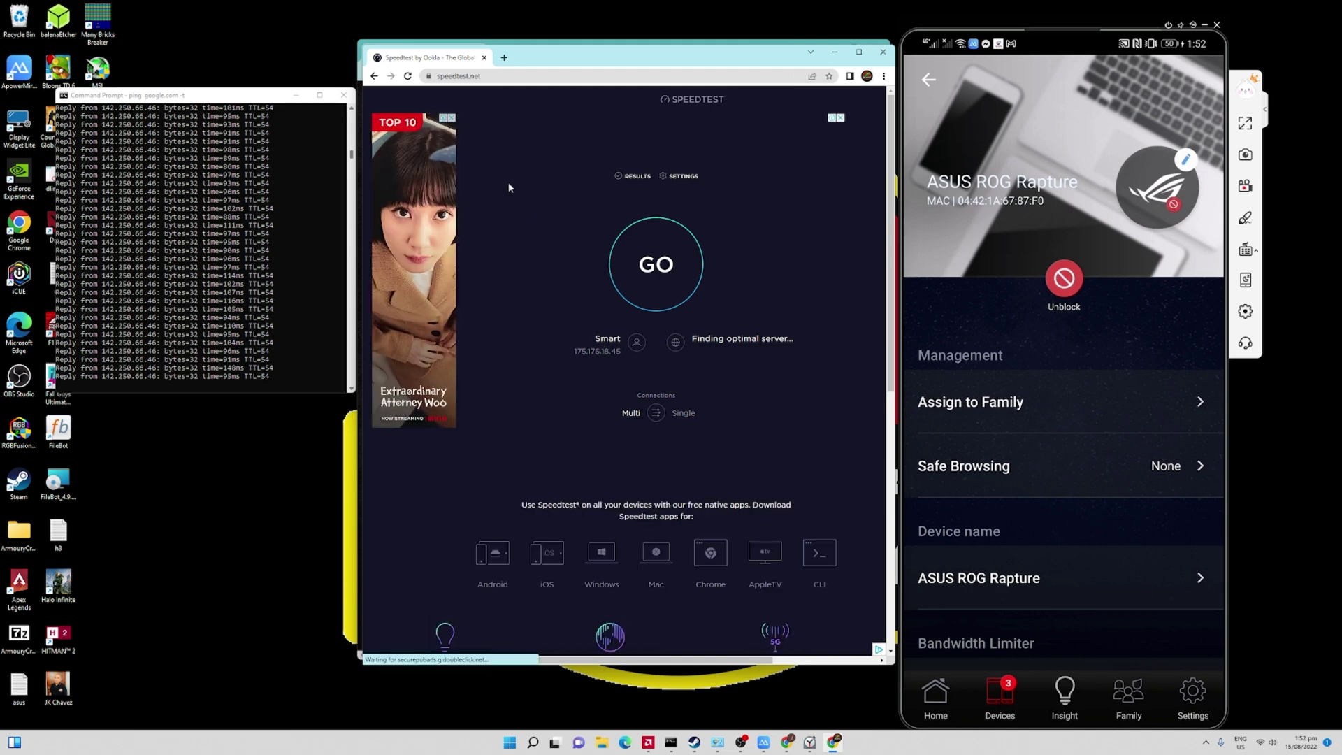
pyautogui.moveTo(592, 341); pyautogui.dragTo(624, 341)
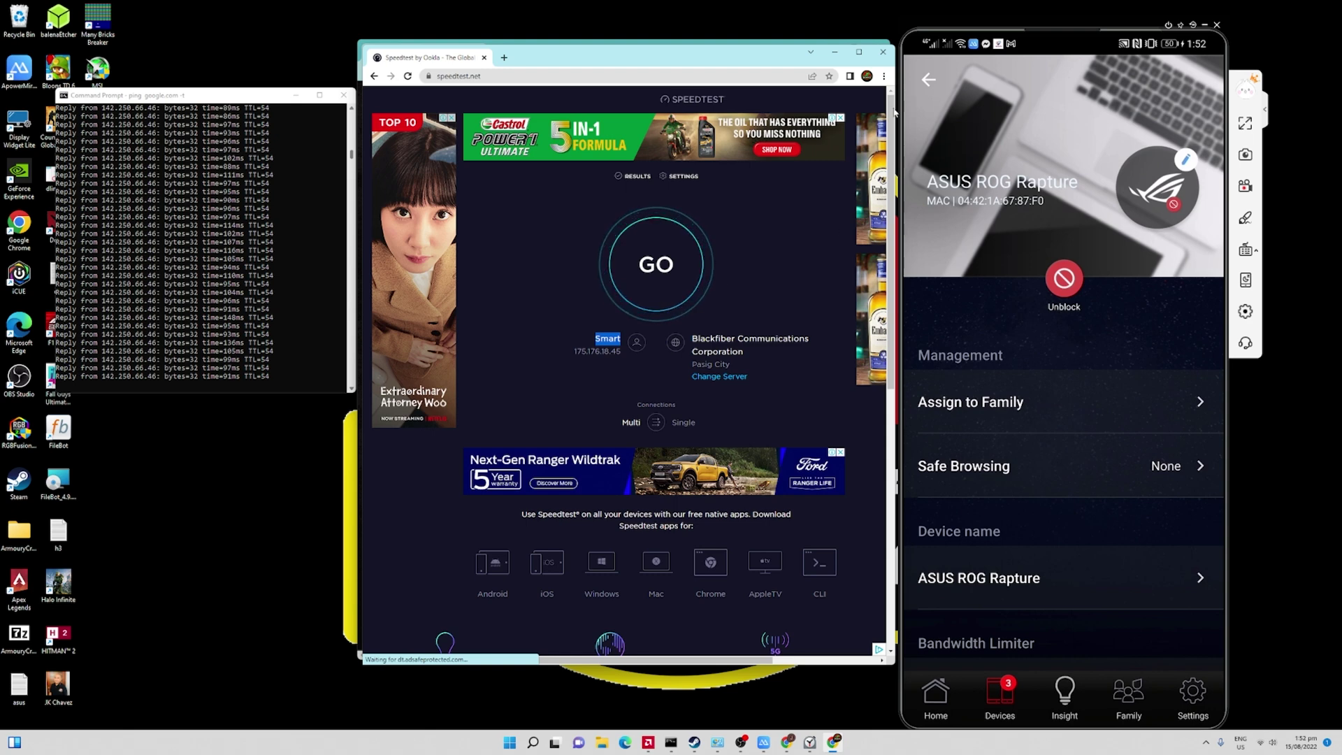
pyautogui.click(885, 51)
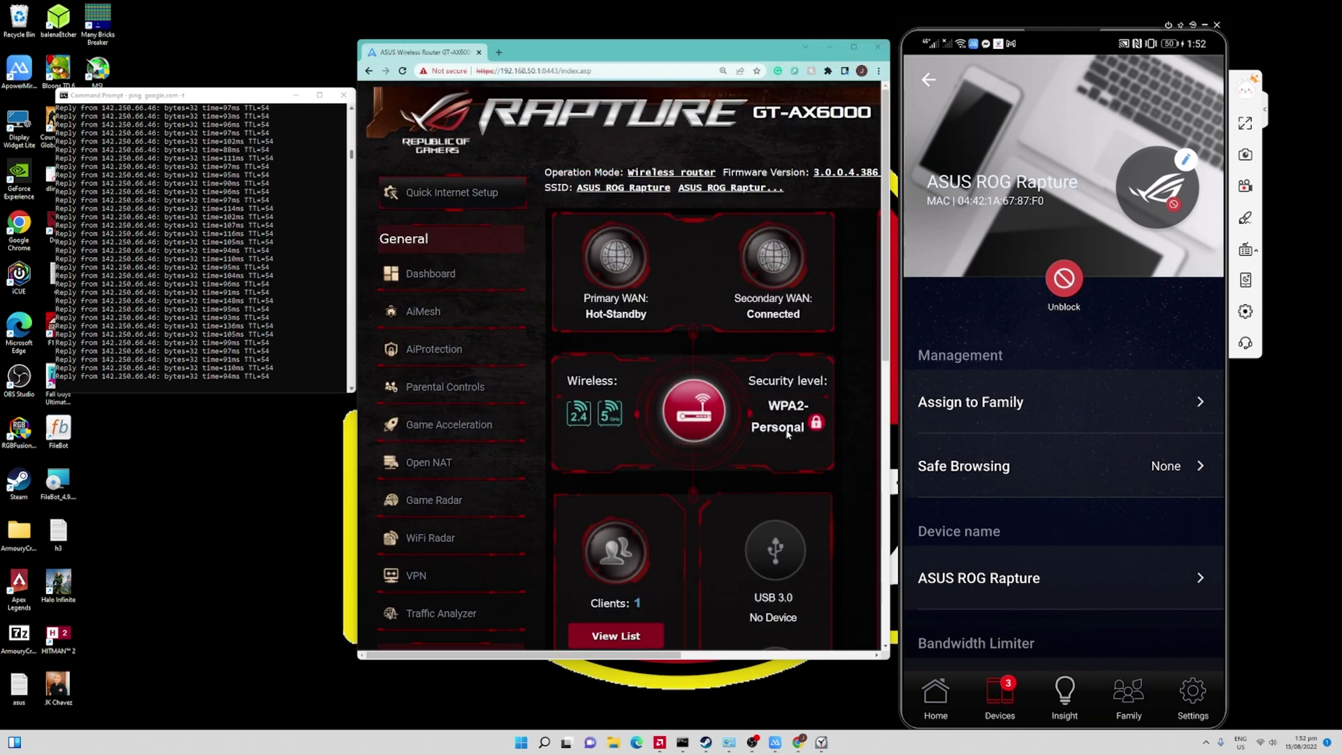
# - Restore the stopwatch, place it over the router page below the WAN status, and reset it to zero
pyautogui.click(821, 742)
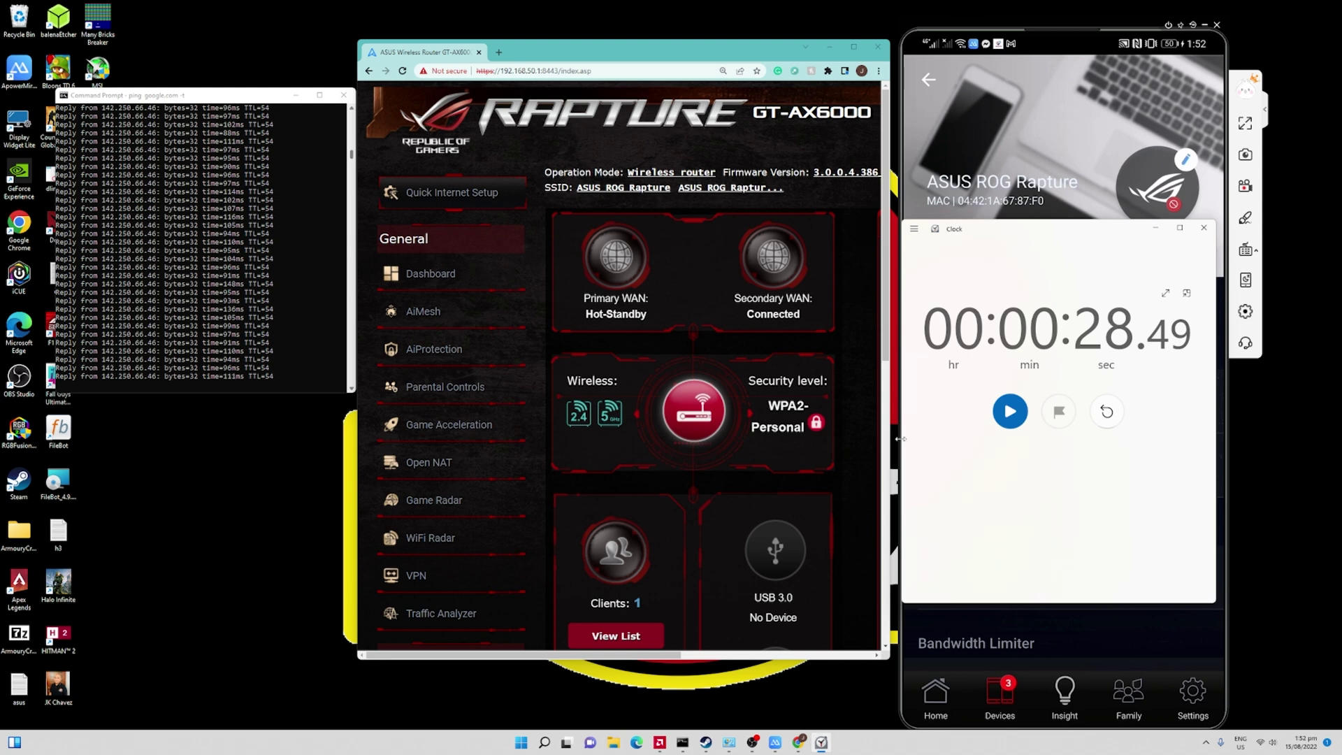
pyautogui.moveTo(1041, 231); pyautogui.dragTo(637, 346)
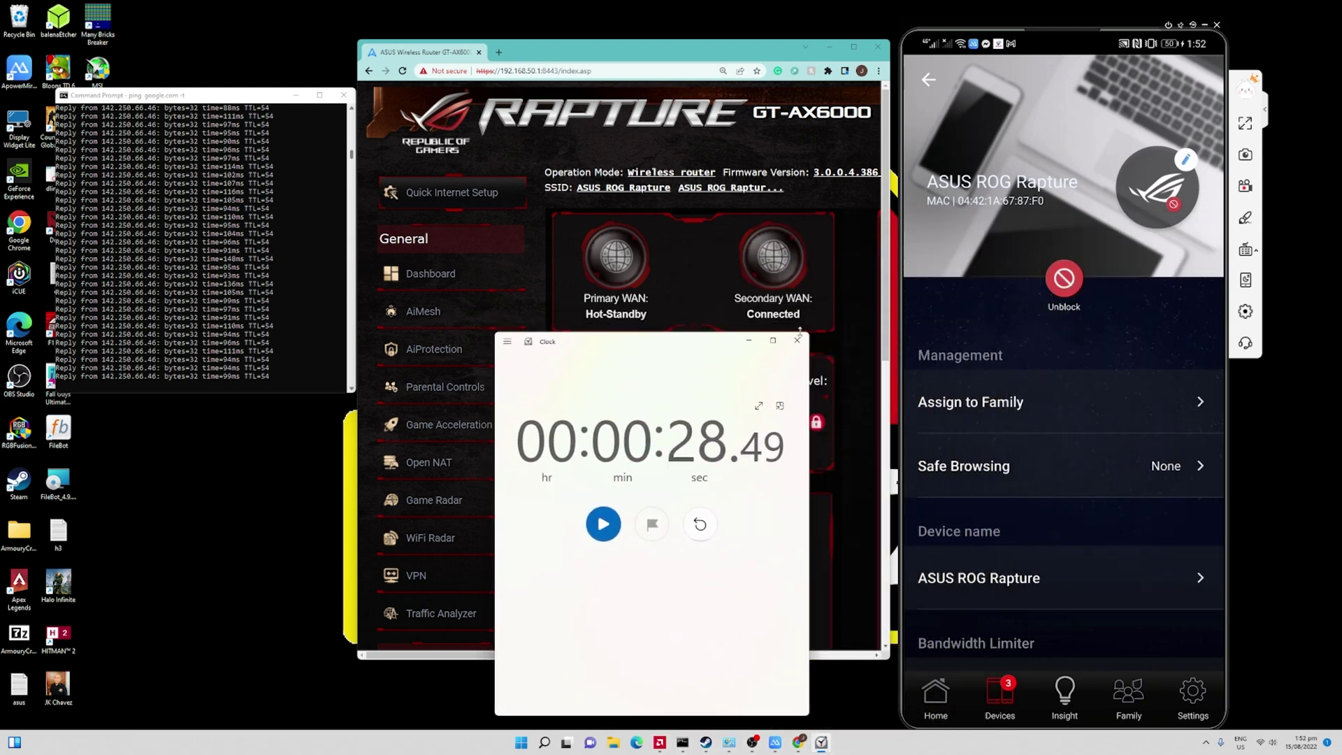
pyautogui.click(699, 524)
# - Unblock the ASUS ROG Rapture in the phone app and time the failback to the primary WAN with the stopwatch
pyautogui.click(1064, 280)
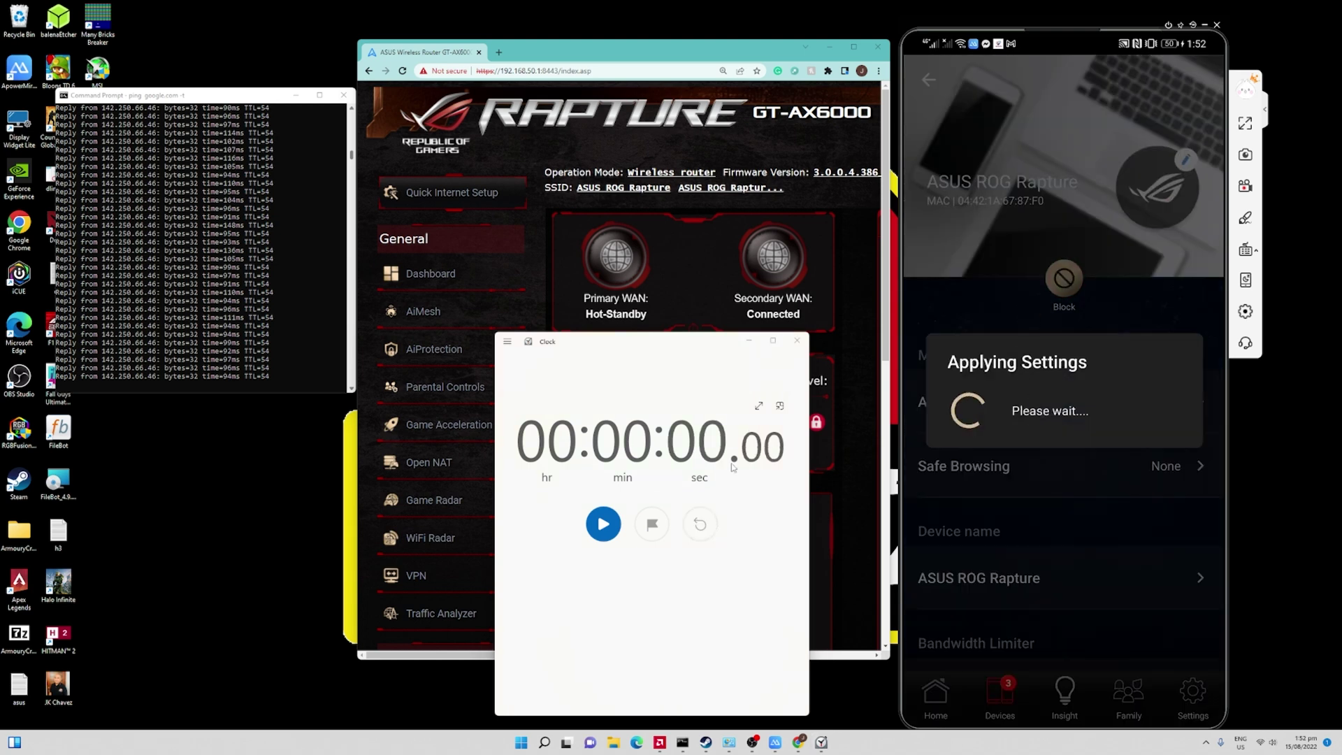
pyautogui.click(603, 524)
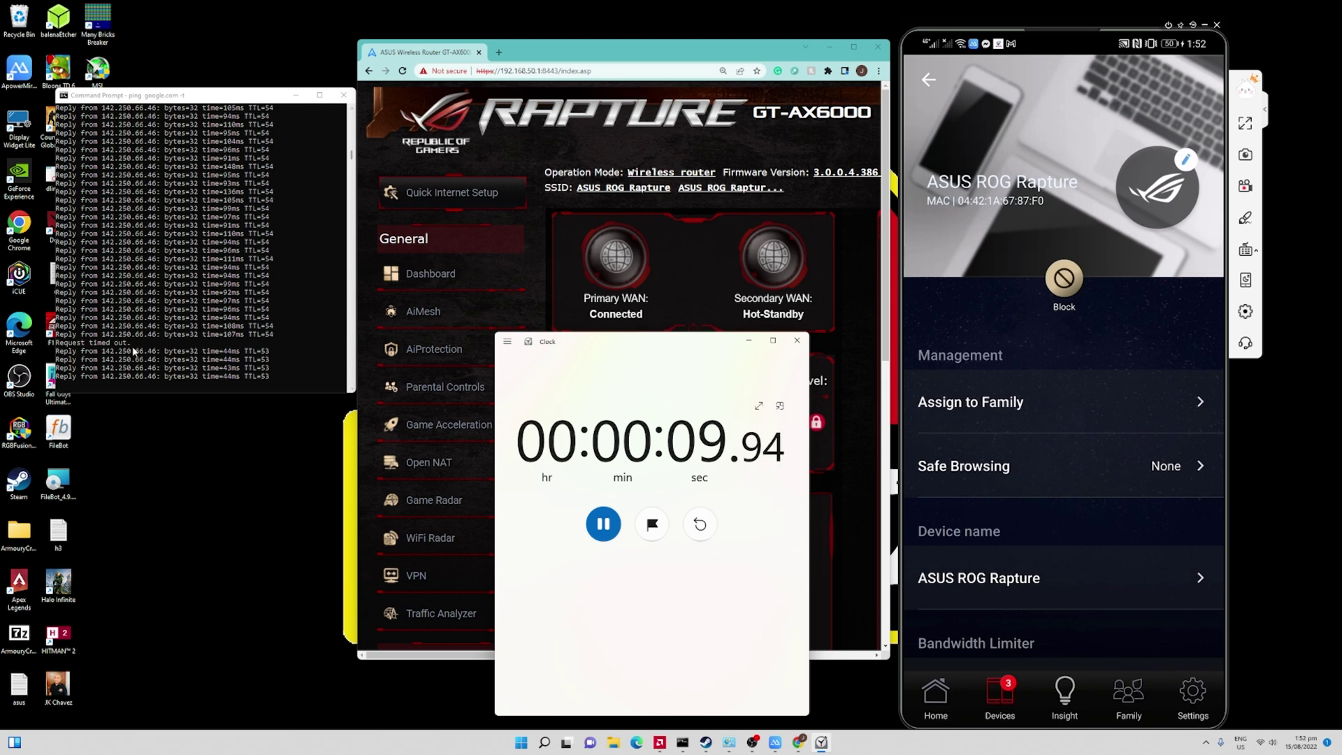
pyautogui.click(611, 532)
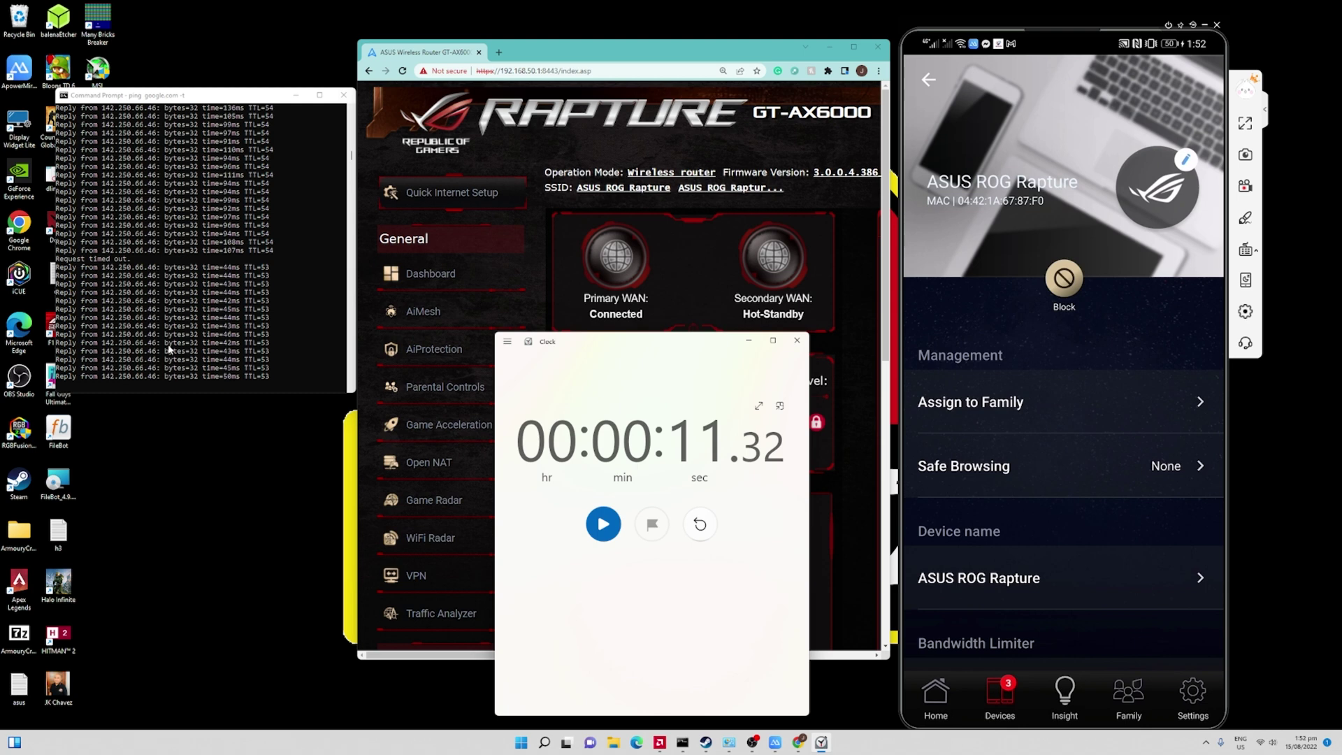
# - Load speedtest.net in a new Chrome window and highlight the ISP details to check the connection after failback
pyautogui.doubleClick(31, 231)
pyautogui.click(528, 402)
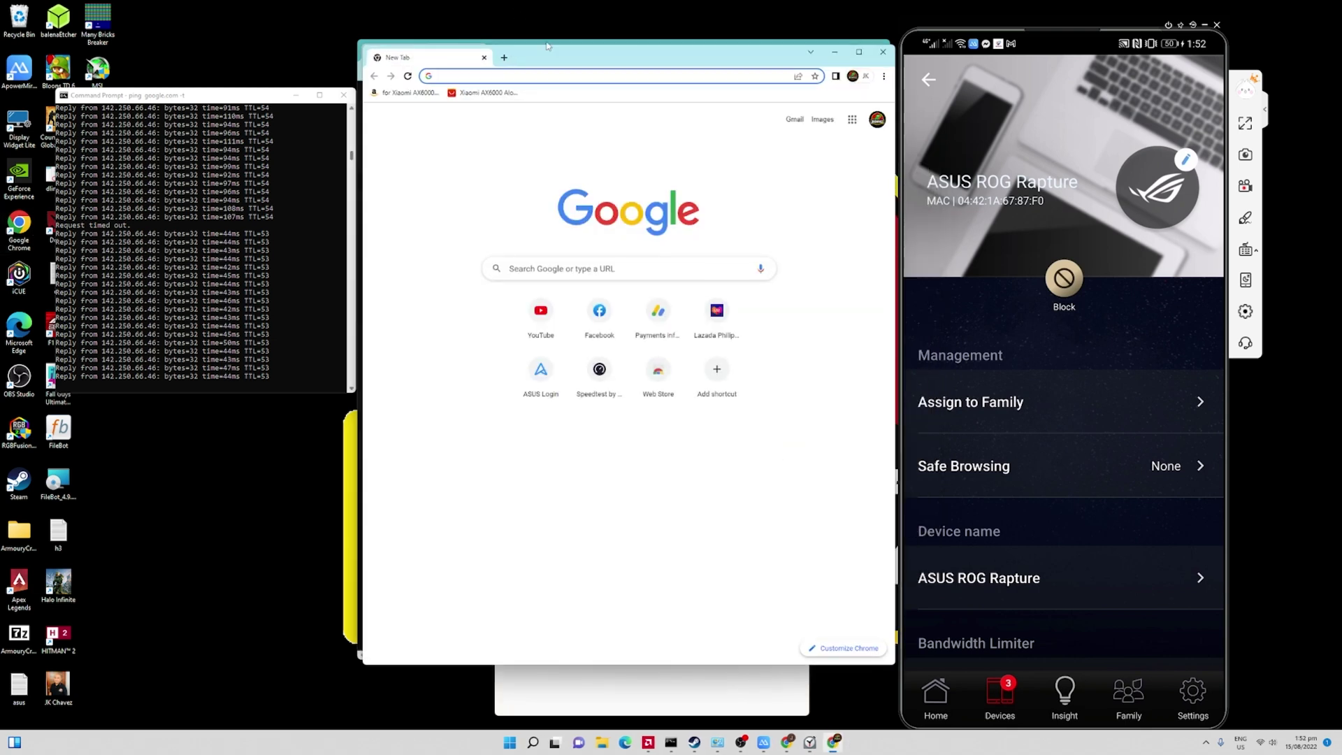
pyautogui.write('speedtest.net')
pyautogui.press('Return')
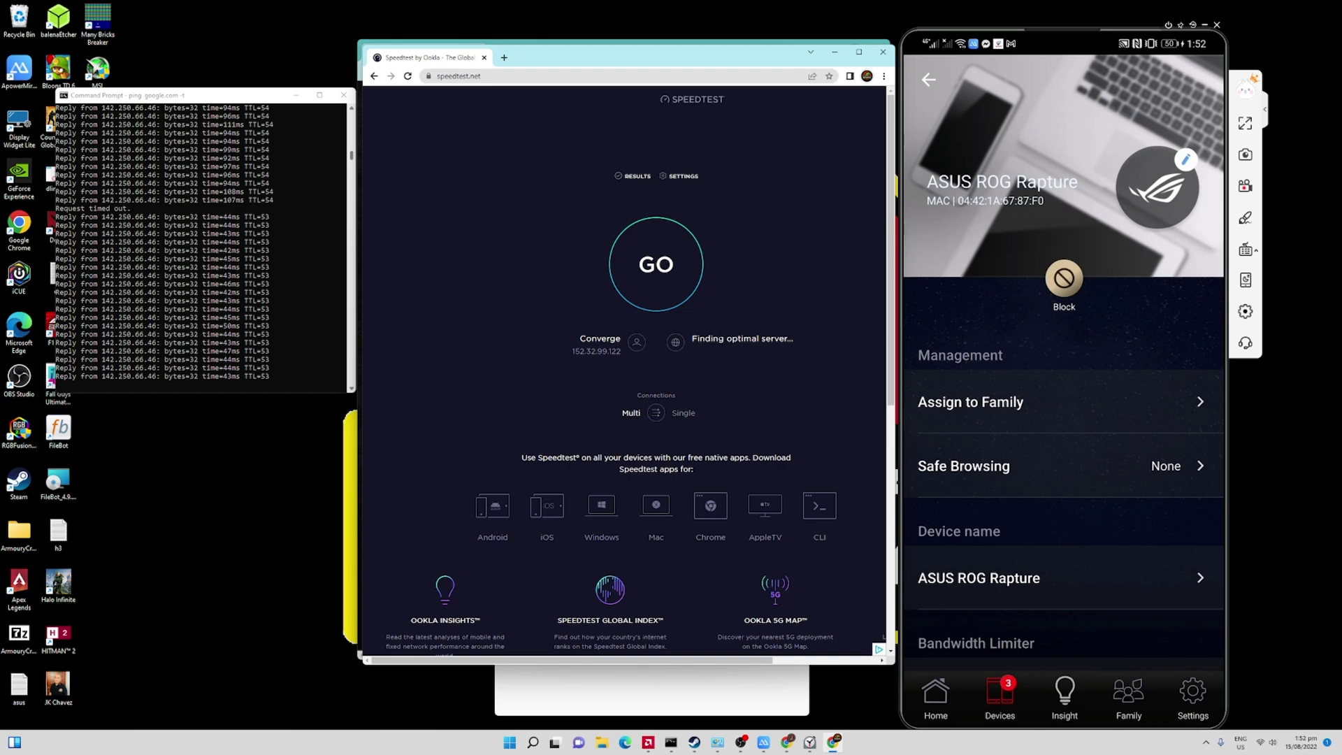
pyautogui.moveTo(579, 341); pyautogui.dragTo(608, 352)
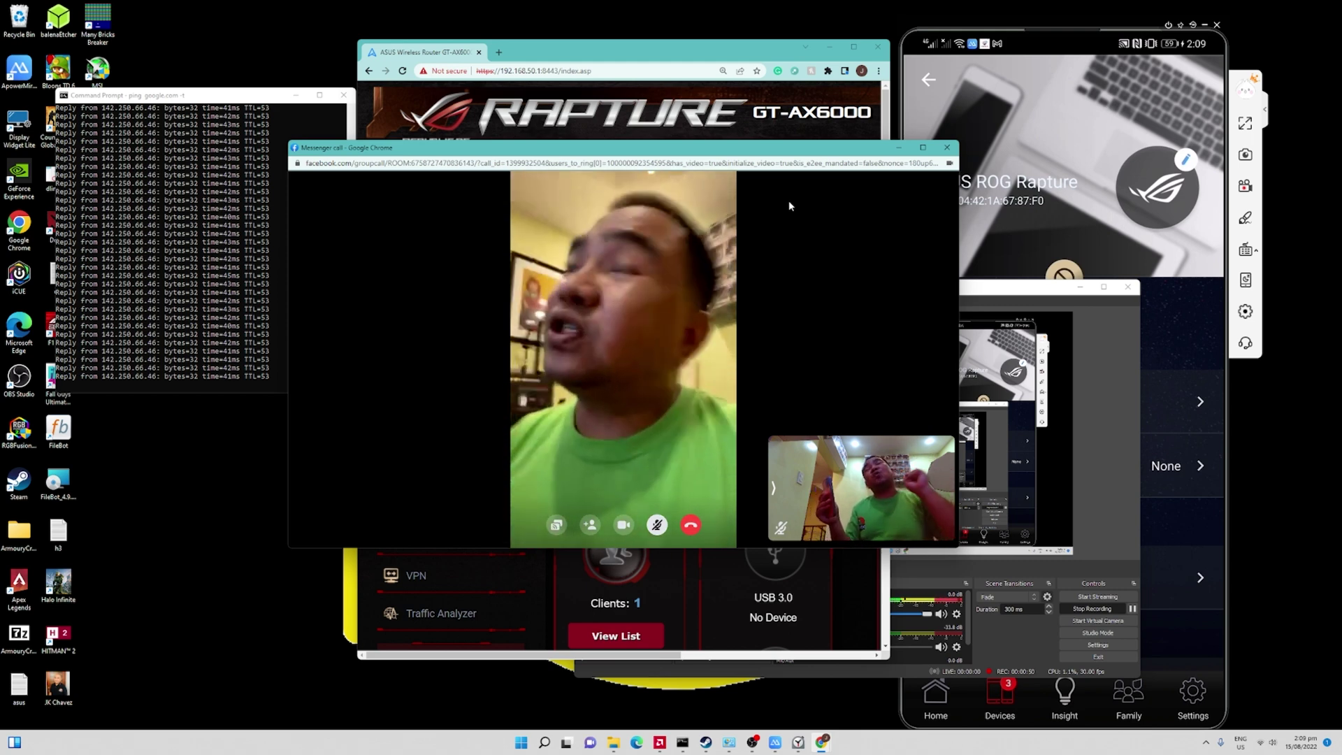
# - Block the ASUS ROG Rapture's internet access during the Messenger video call and bring the call window back to the front
pyautogui.click(651, 53)
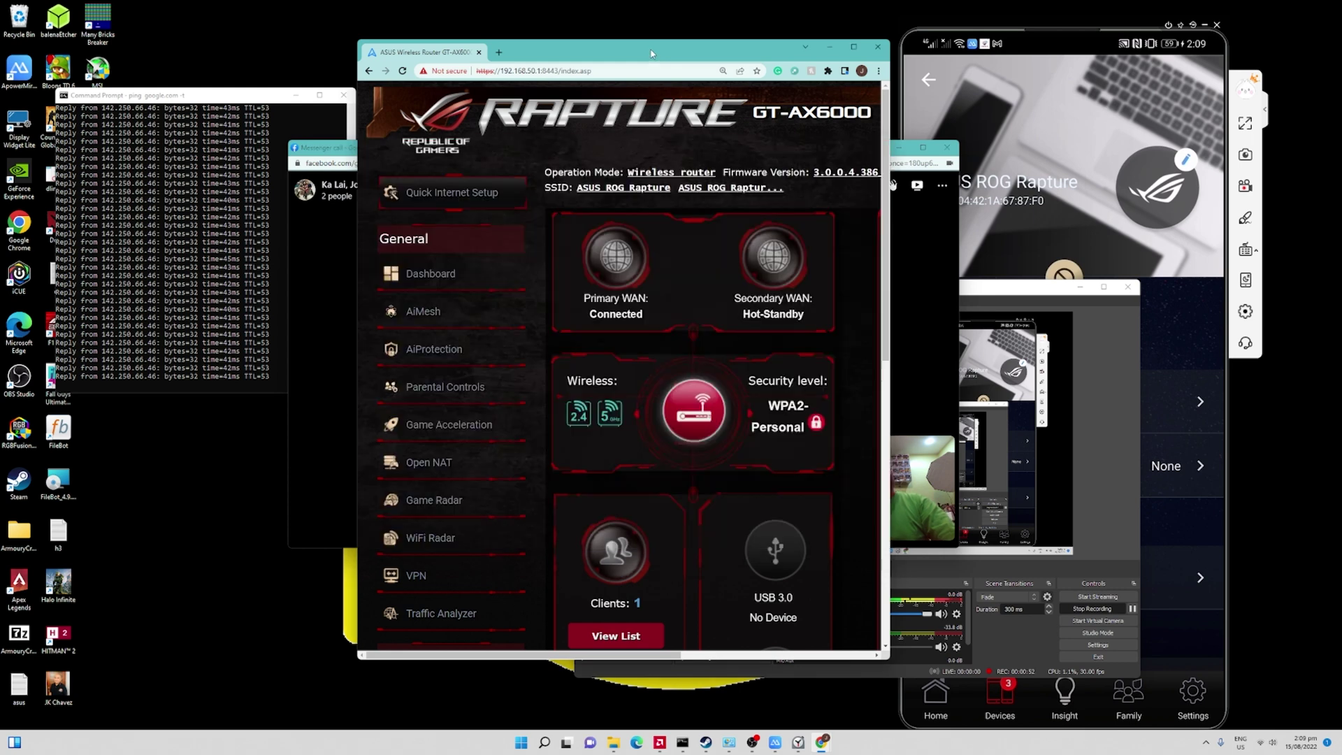
pyautogui.click(1051, 47)
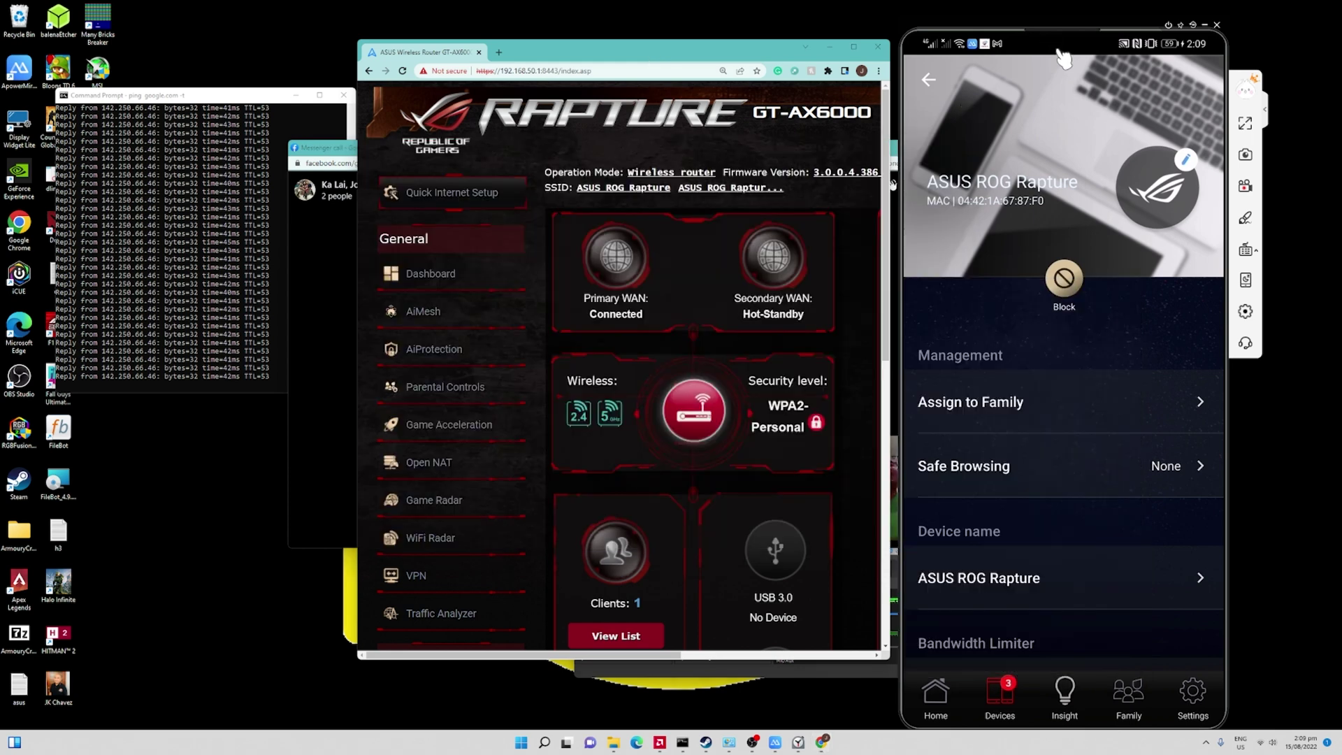
pyautogui.click(1074, 285)
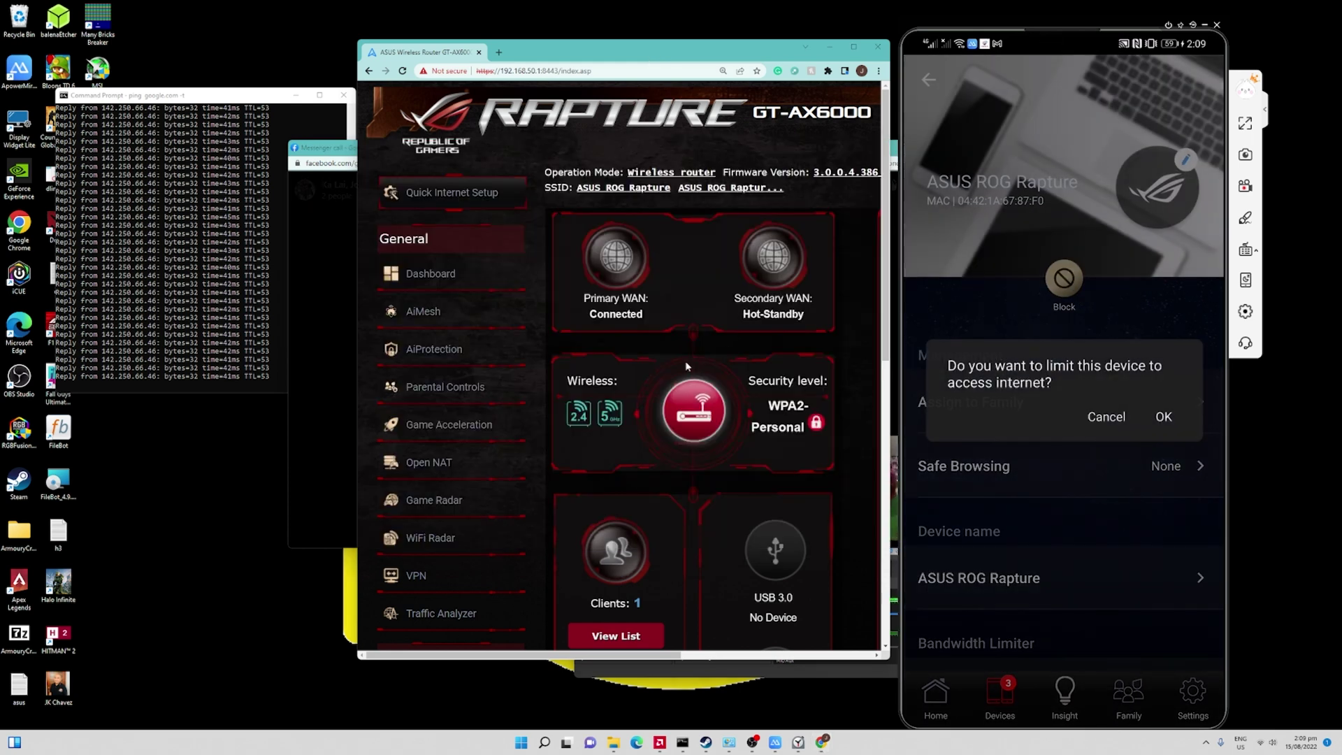
pyautogui.click(1169, 417)
pyautogui.click(334, 476)
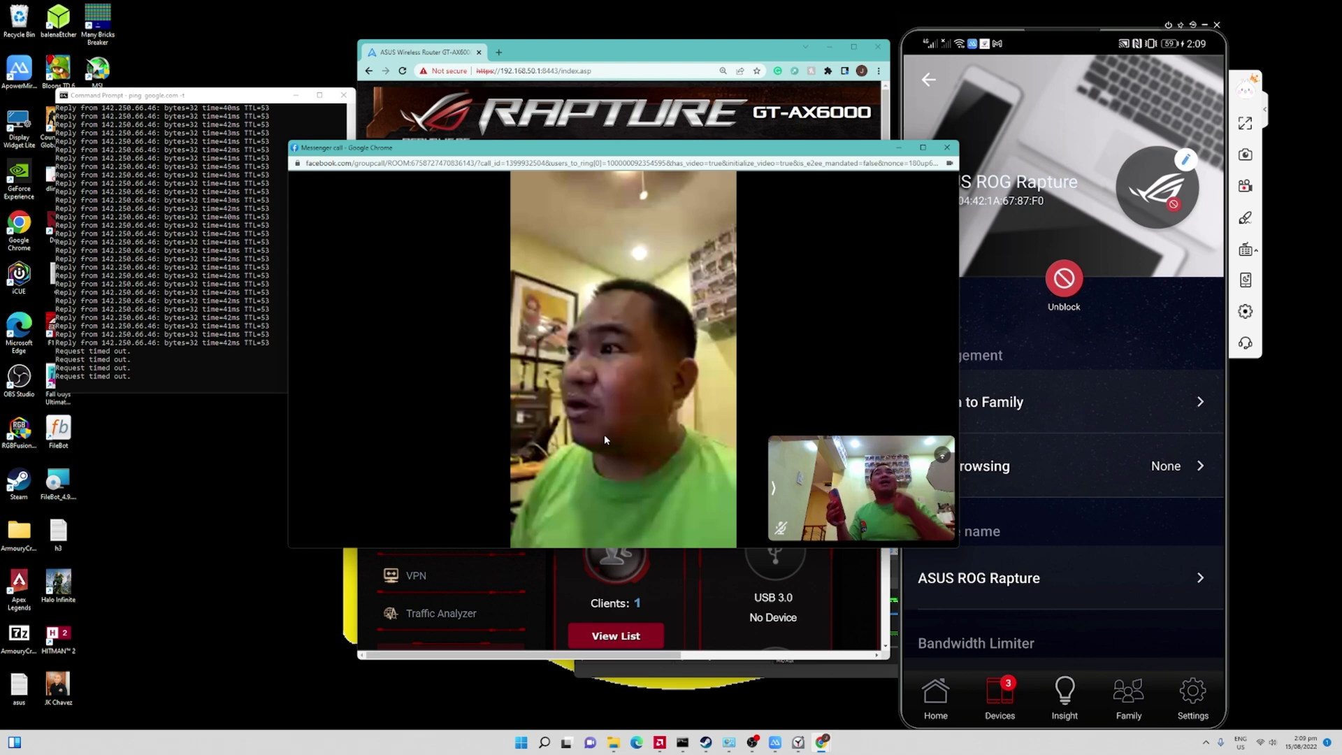
# - Move the Messenger call window below the router page's WAN status to check both WAN connections during the failover
pyautogui.moveTo(504, 151); pyautogui.dragTo(670, 171)
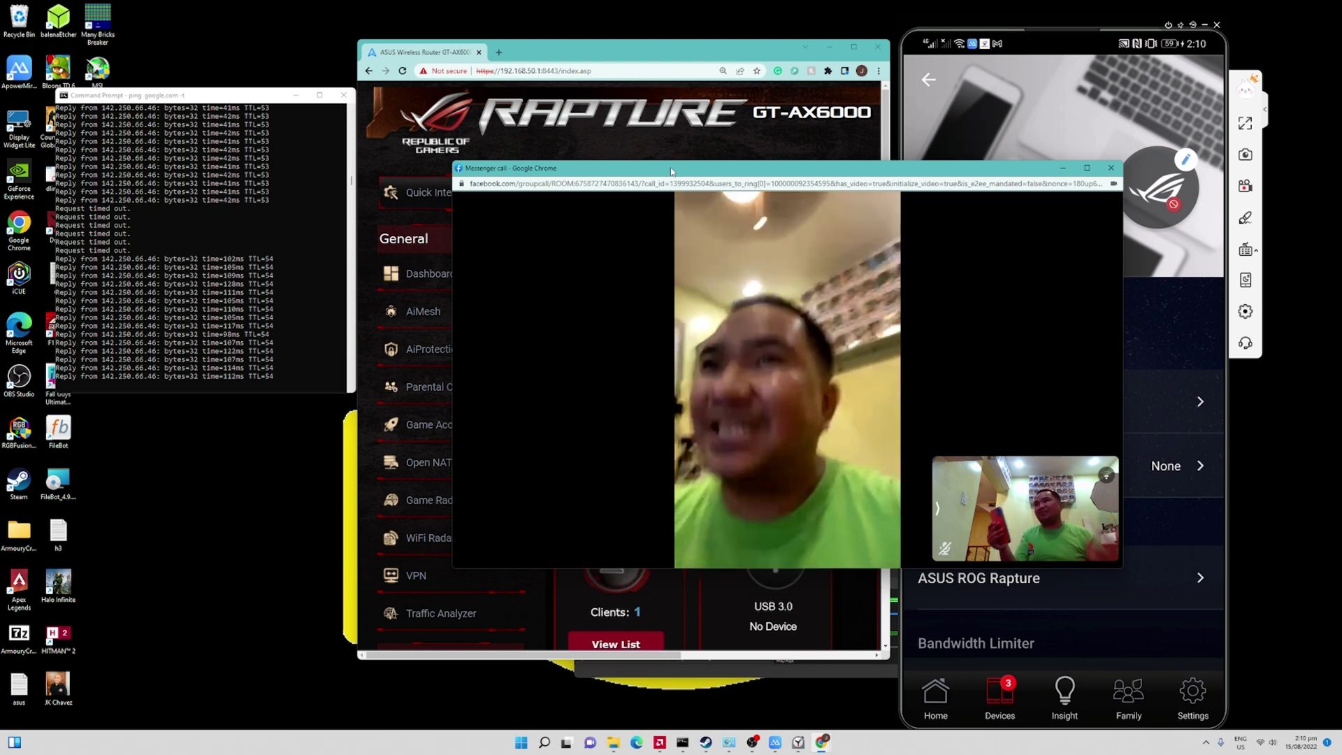
pyautogui.moveTo(847, 177); pyautogui.dragTo(677, 137)
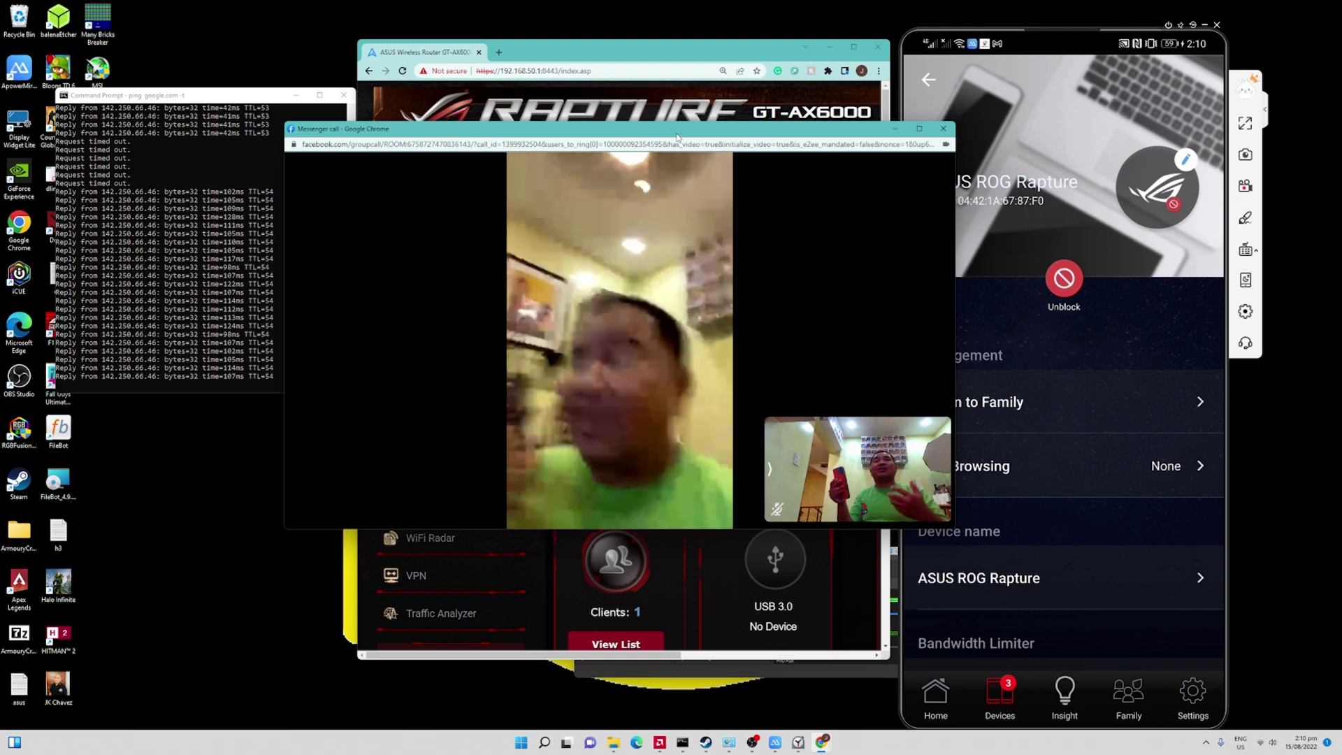
pyautogui.moveTo(677, 137); pyautogui.dragTo(711, 351)
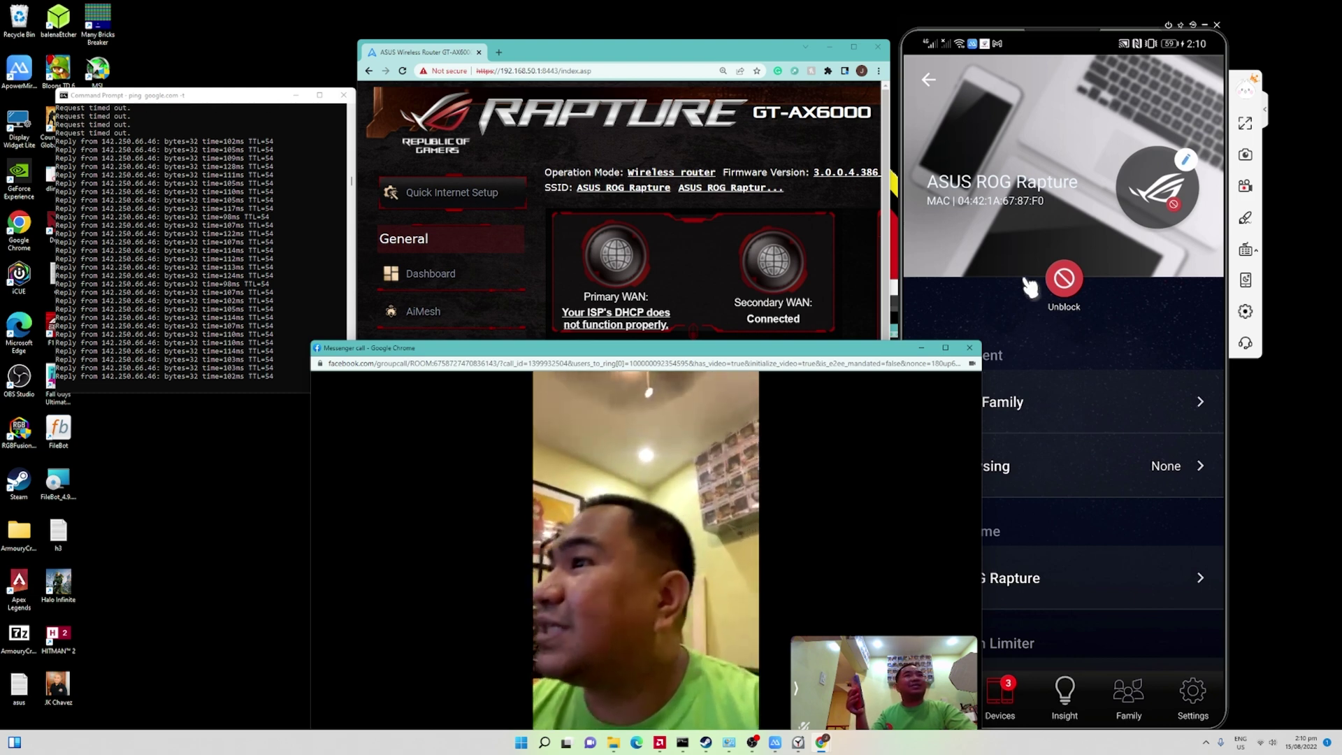
# - Unblock the ASUS ROG Rapture during the video call and reposition the call window so the router's WAN status is uncovered
pyautogui.click(1072, 283)
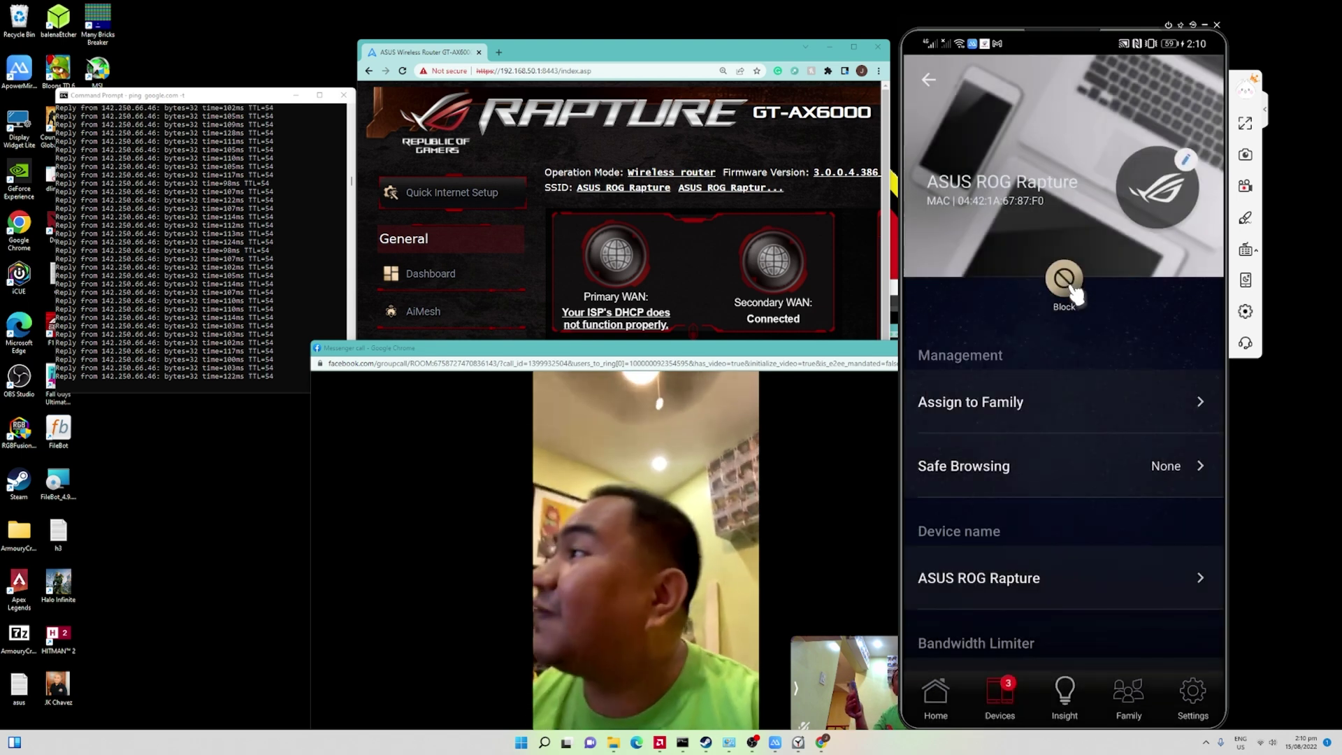
pyautogui.moveTo(569, 351); pyautogui.dragTo(732, 148)
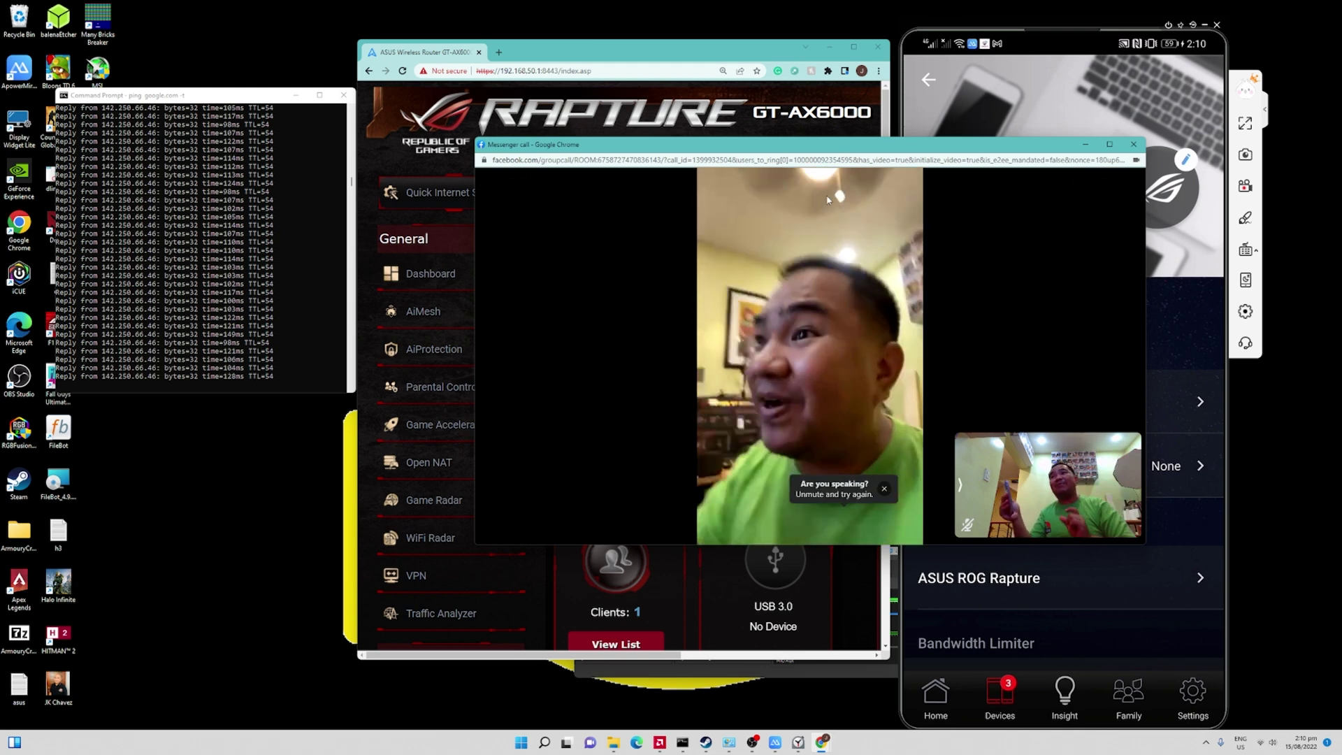
pyautogui.moveTo(788, 149); pyautogui.dragTo(802, 334)
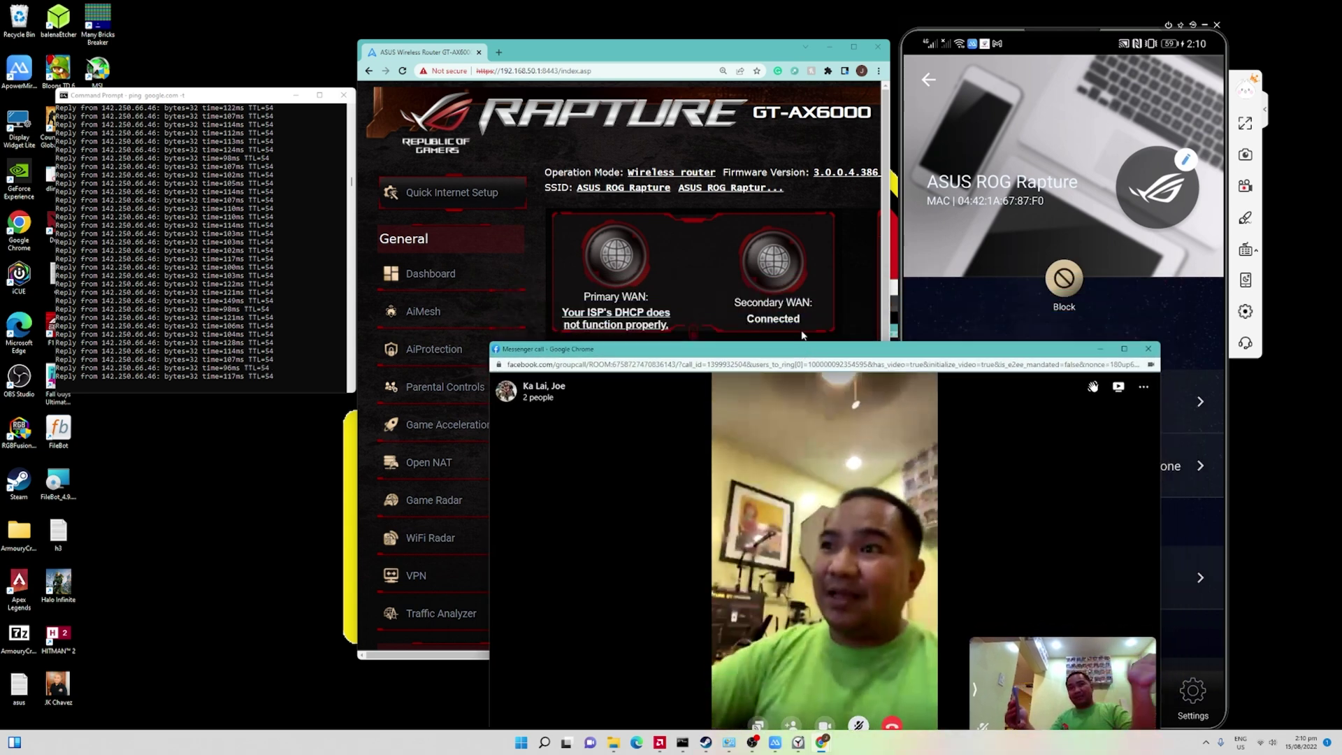